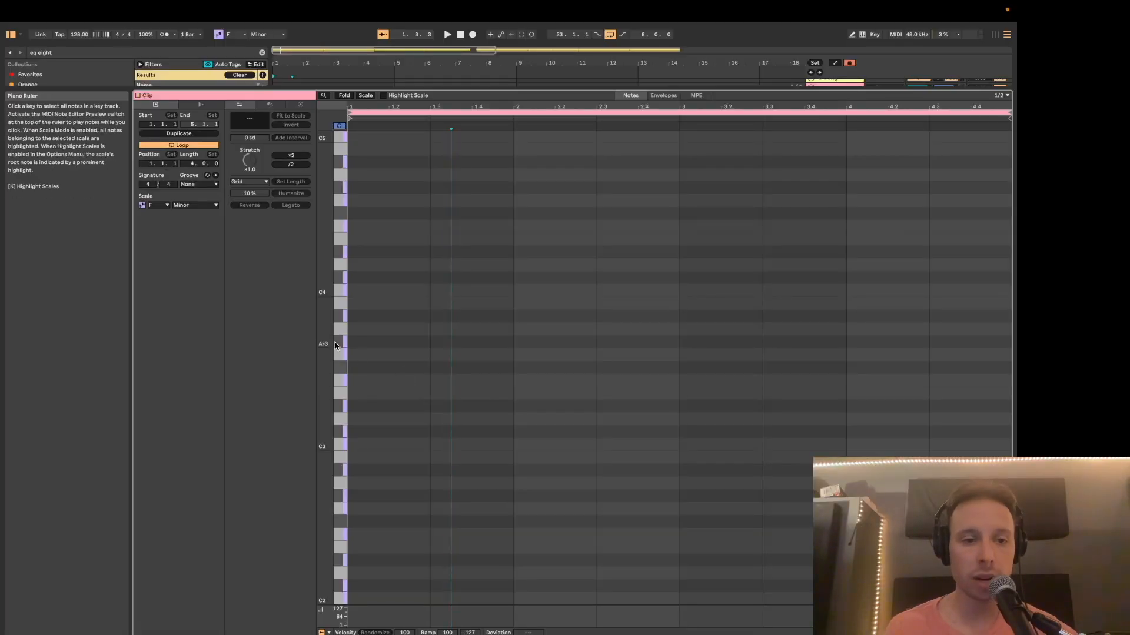
# Draw a one-bar F3 note at the start of the clip and add a copy three semitones higher at A♭3.
pyautogui.doubleClick(386, 386)
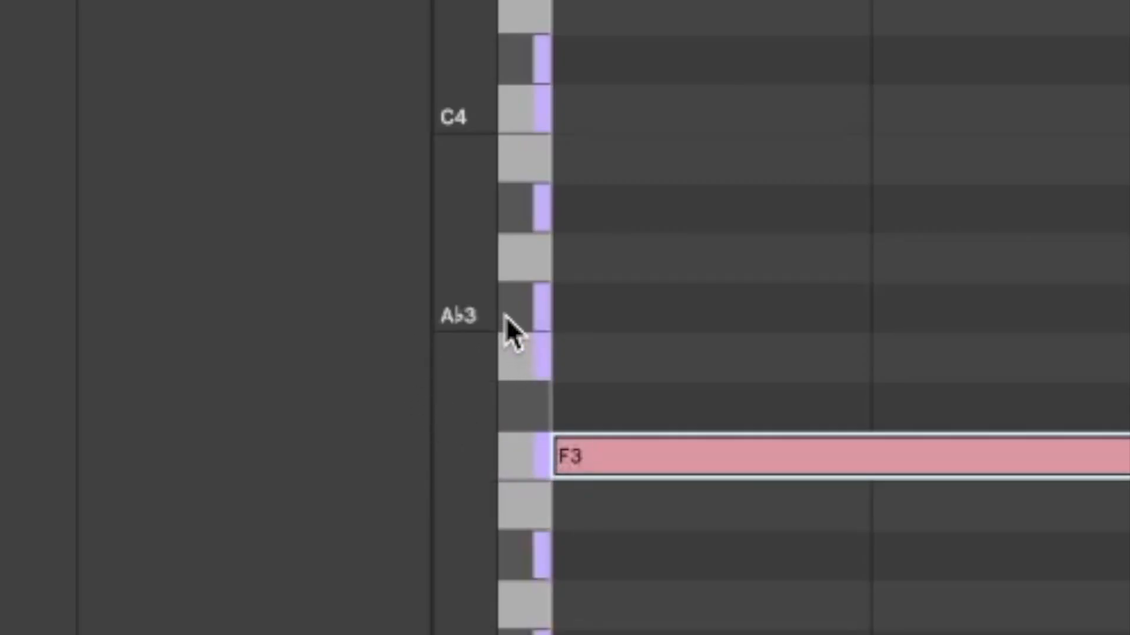
pyautogui.press('super+c')
pyautogui.press('super+v')
pyautogui.press('Up')
pyautogui.press('Up')
pyautogui.press('Up')
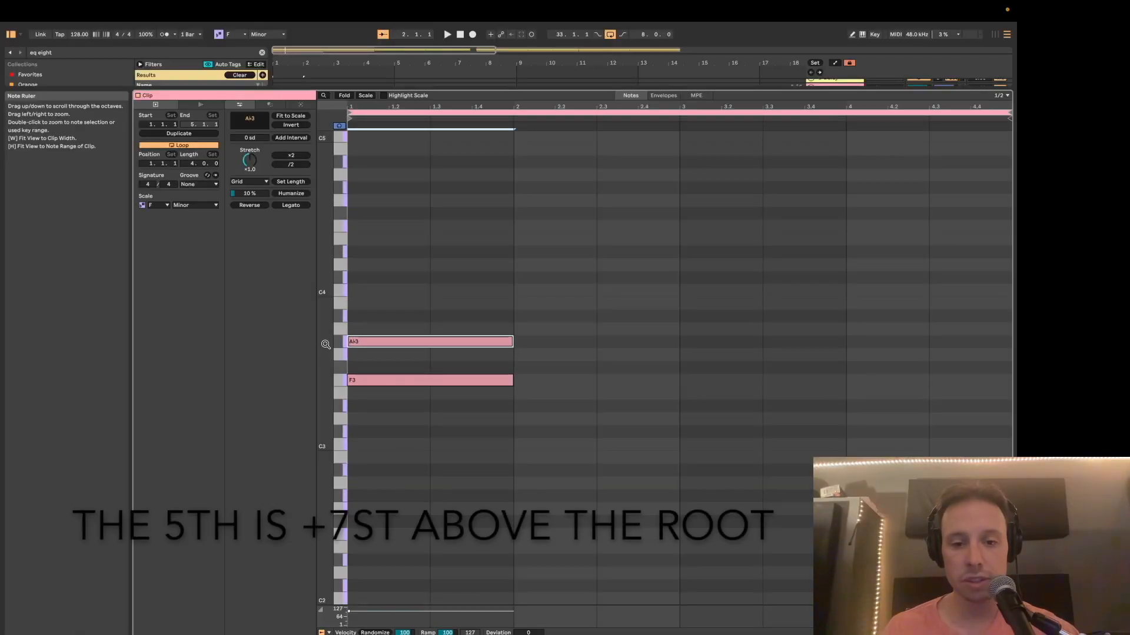
# Copy the A♭3 note and raise the copy to C4 to complete the bar 1 triad.
pyautogui.press('super+c')
pyautogui.press('super+v')
pyautogui.press('Up')
pyautogui.press('Up')
pyautogui.press('Up')
pyautogui.press('Up')
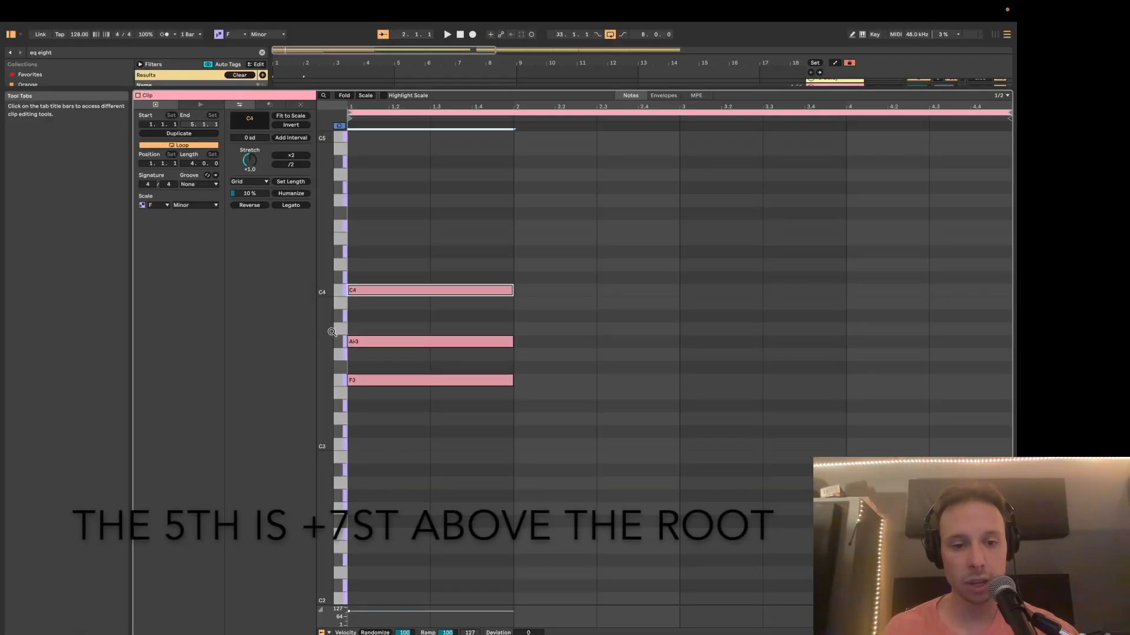
# Play back the bar 1 chord to hear it.
pyautogui.click(408, 259)
pyautogui.click(578, 409)
pyautogui.press('space')
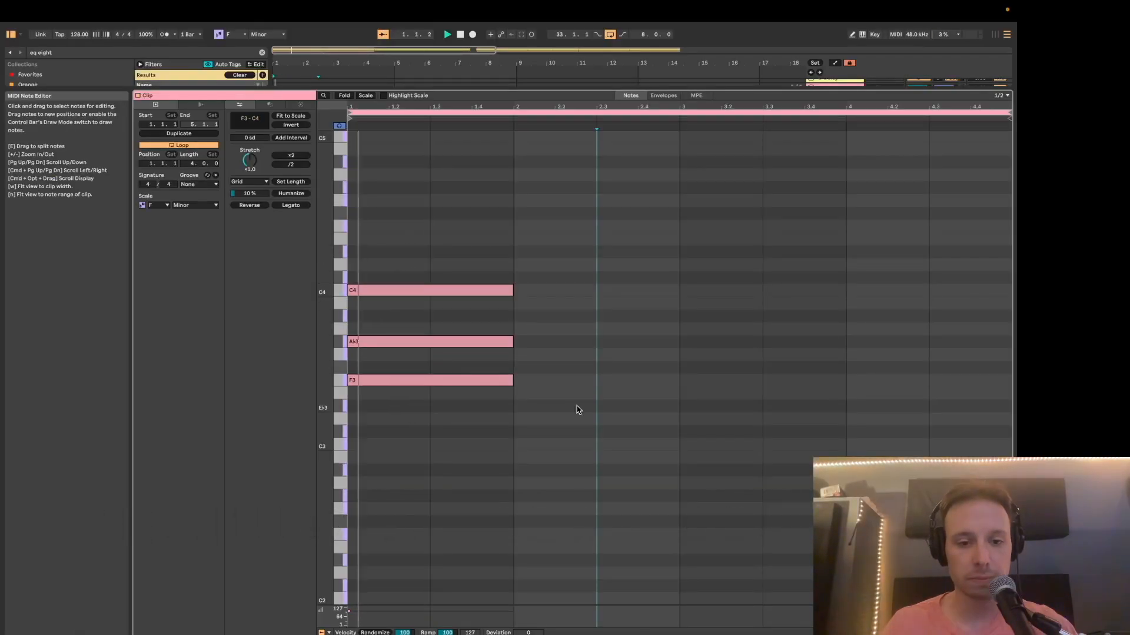
pyautogui.press('space')
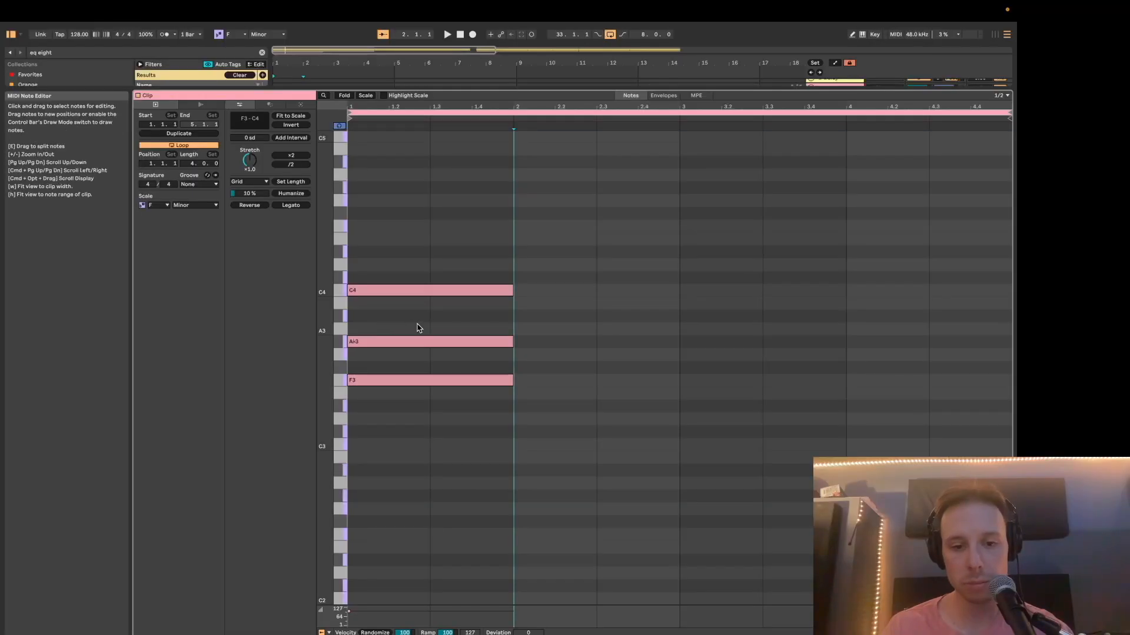
# Duplicate the bar 1 chord into bar 2 and transpose the copy down two semitones.
pyautogui.click(900, 73)
pyautogui.click(513, 257)
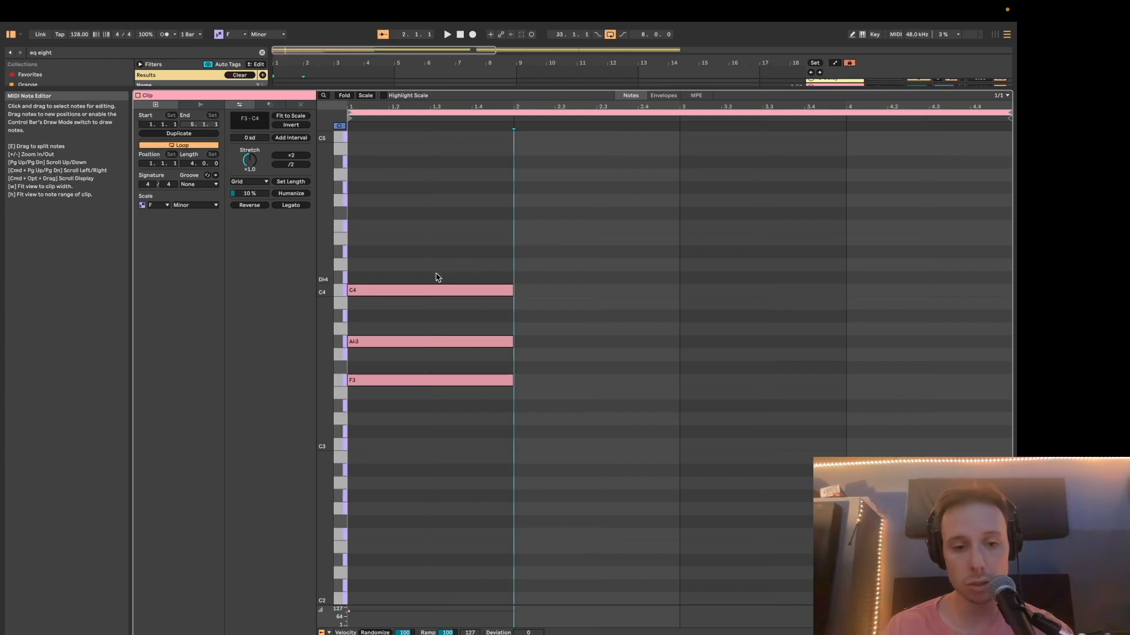
pyautogui.moveTo(428, 248); pyautogui.dragTo(424, 490)
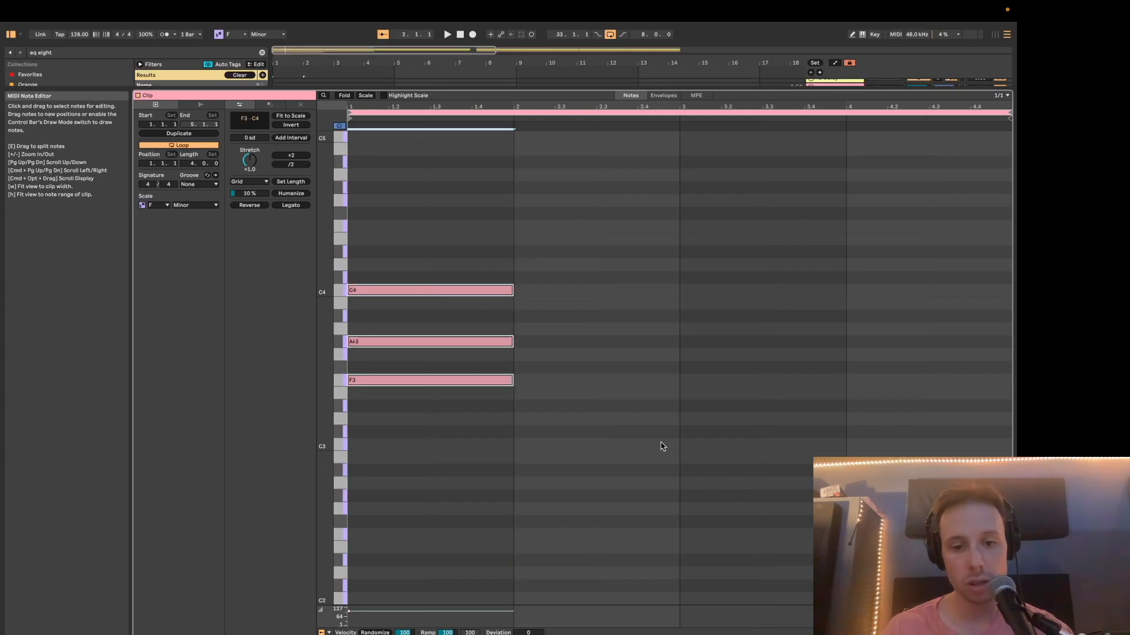
pyautogui.press('super+d')
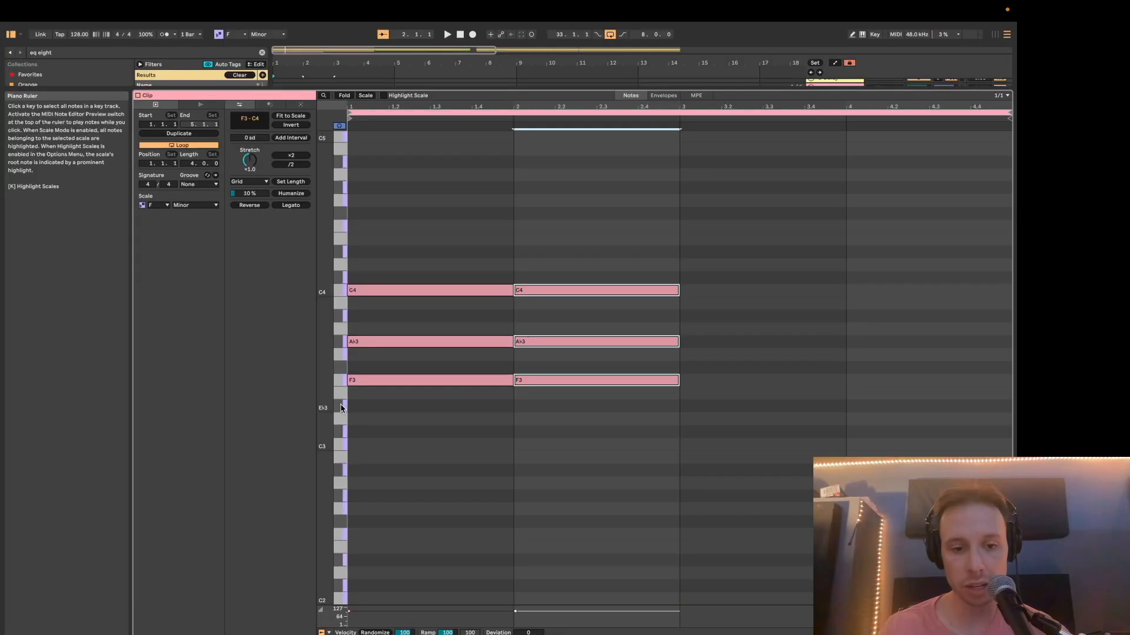
pyautogui.press('Down')
pyautogui.press('Down')
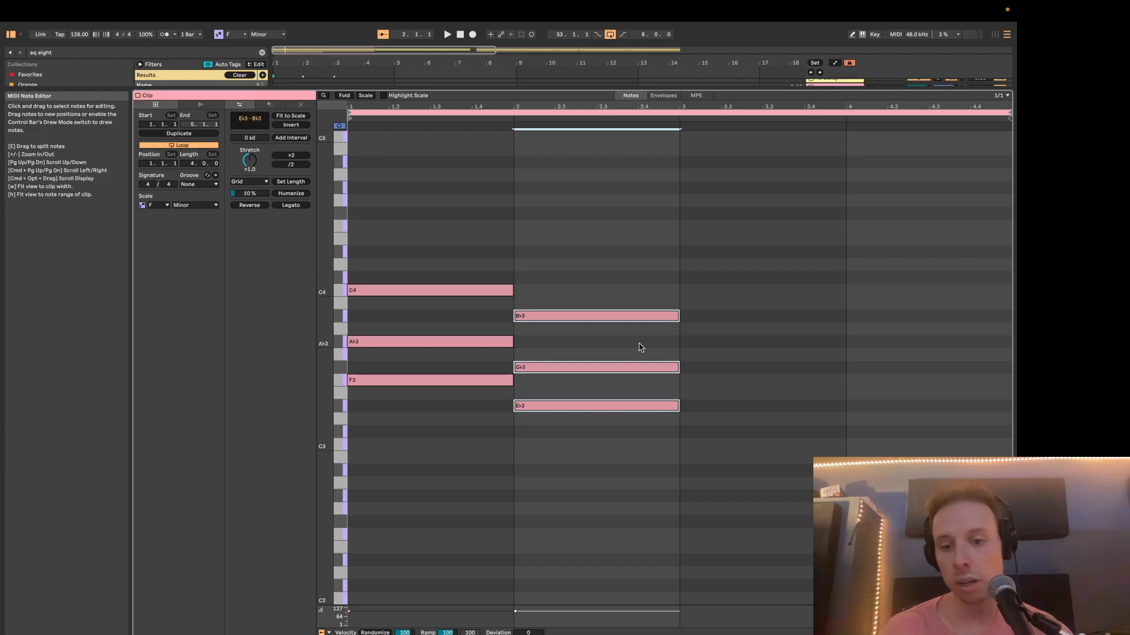
# Raise the middle note of the bar 2 chord by one semitone to G3.
pyautogui.click(635, 369)
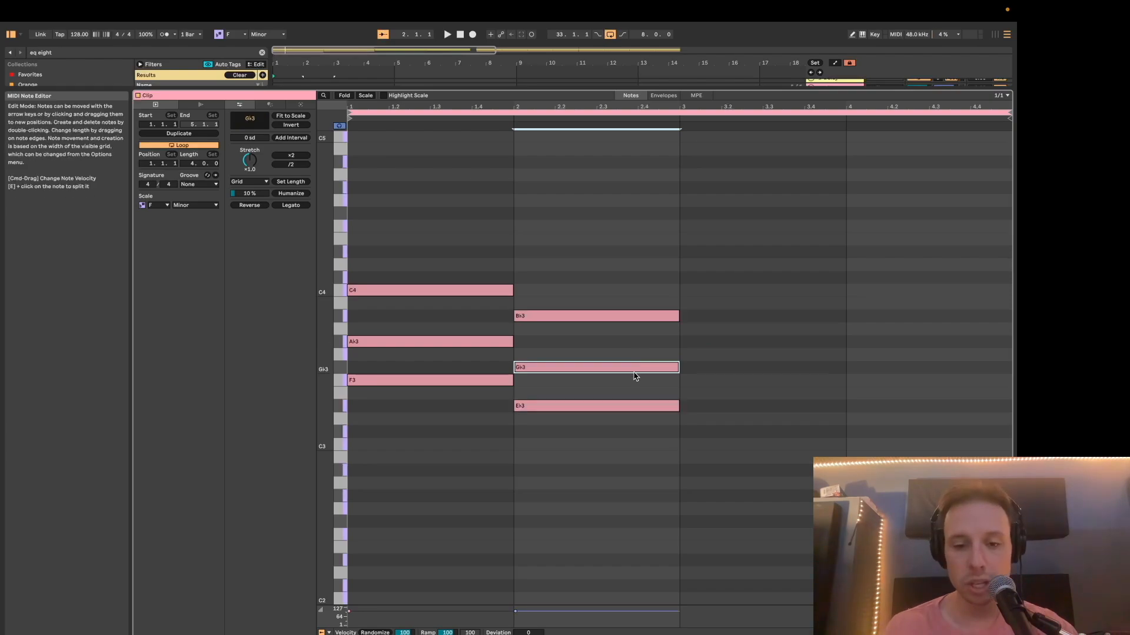
pyautogui.press('Up')
pyautogui.click(566, 393)
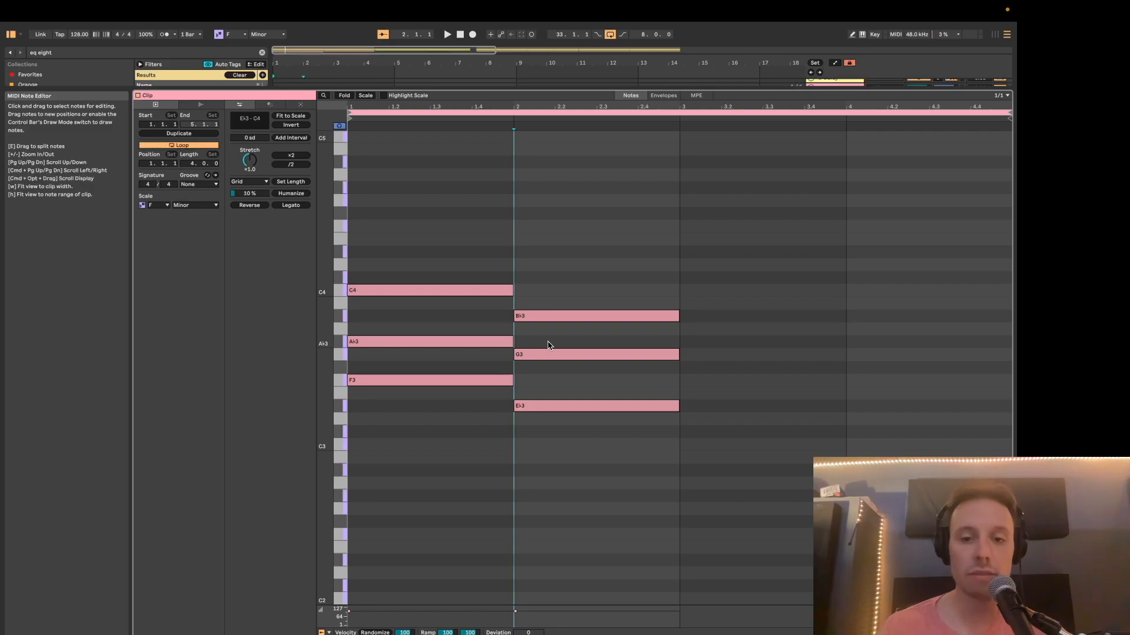
# Duplicate the bar 2 chord into bar 3, two semitones lower, and lengthen it to the end of bar 4.
pyautogui.click(538, 412)
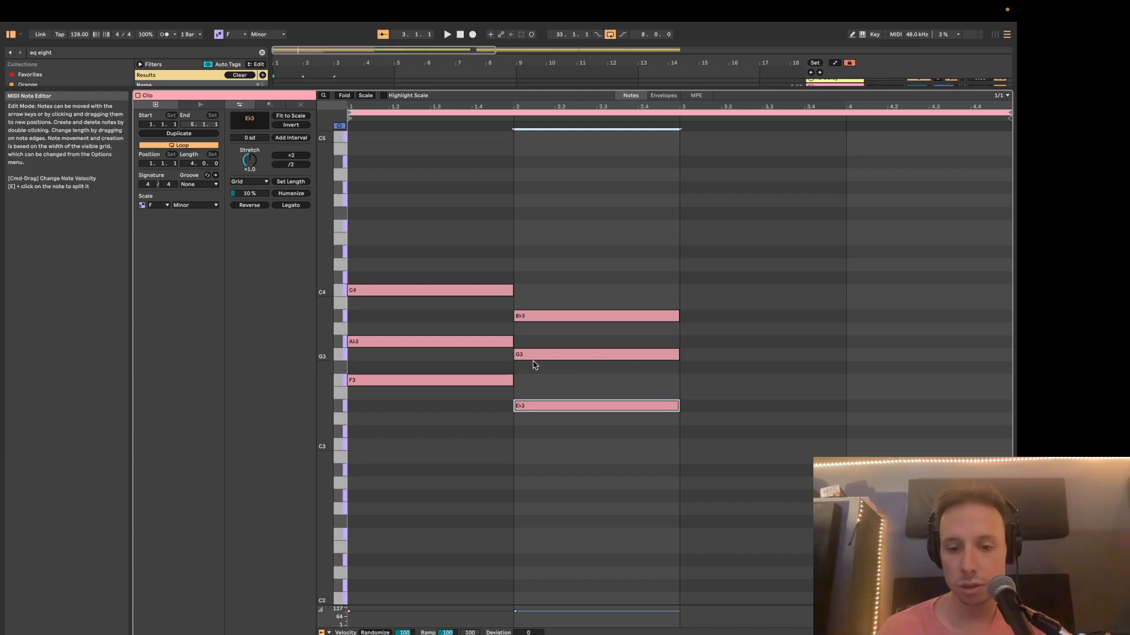
pyautogui.moveTo(539, 419); pyautogui.dragTo(542, 267)
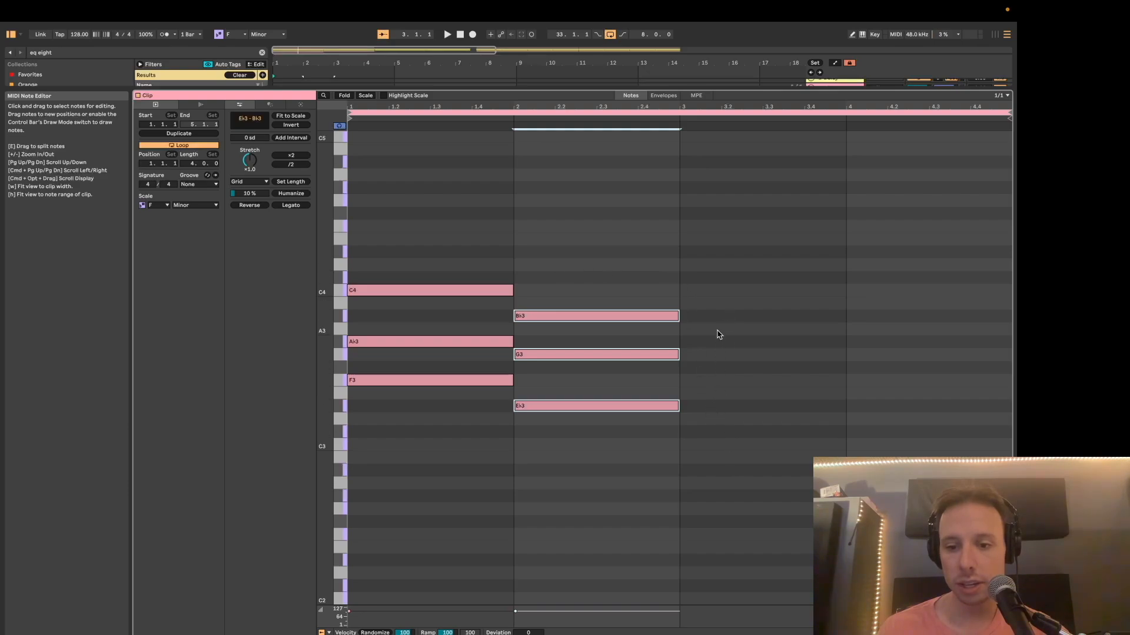
pyautogui.press('super+d')
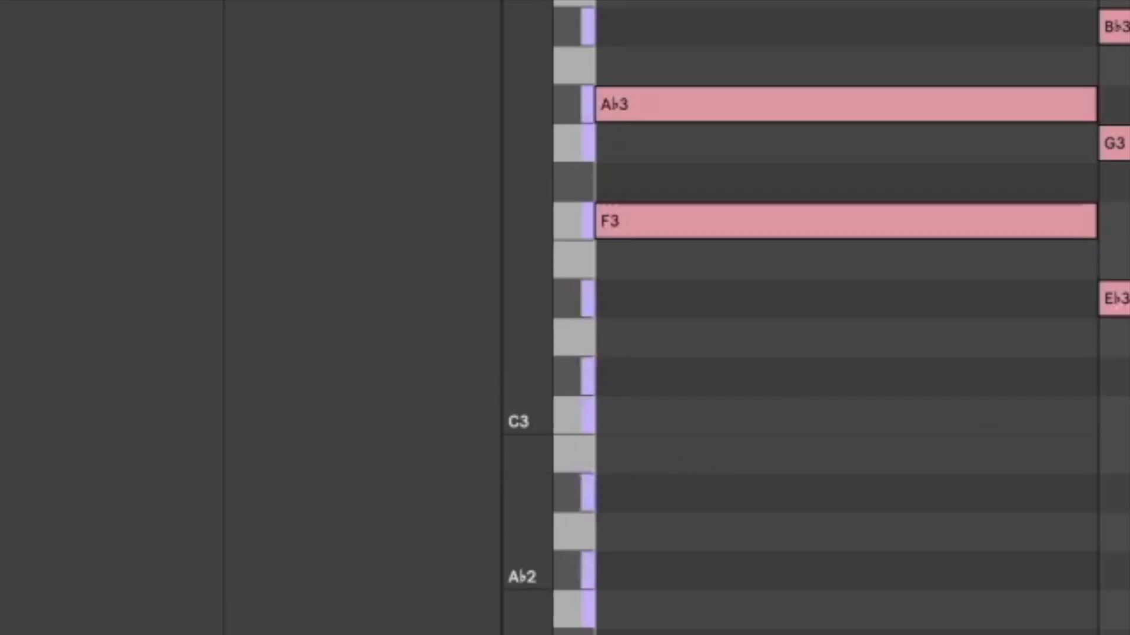
pyautogui.press('Down')
pyautogui.press('Down')
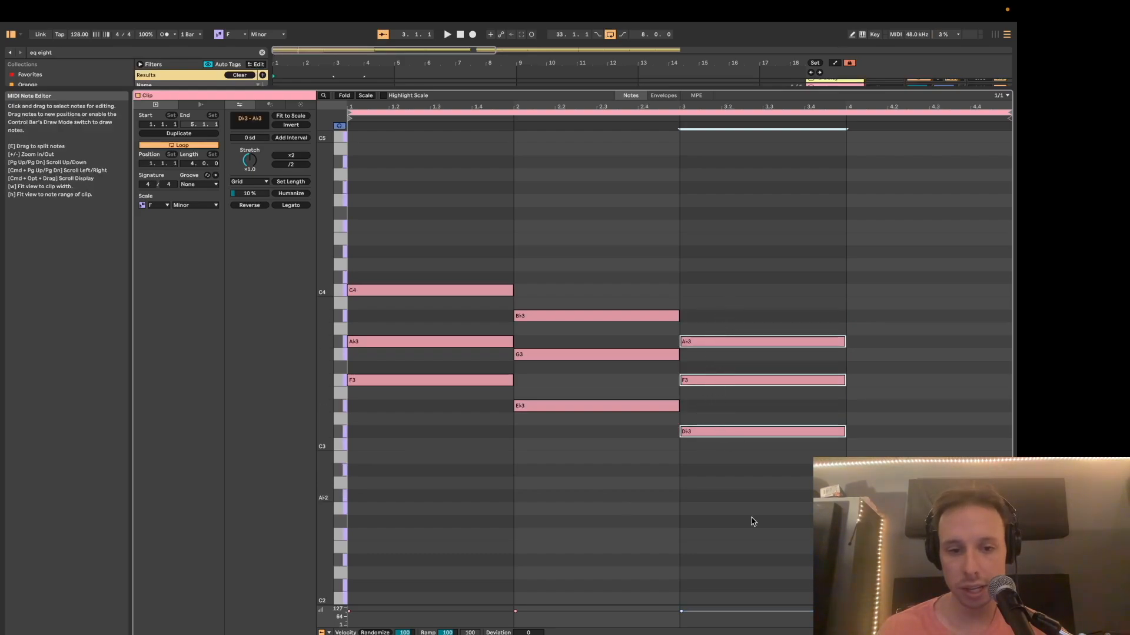
pyautogui.hotkey('shift', 'Right')
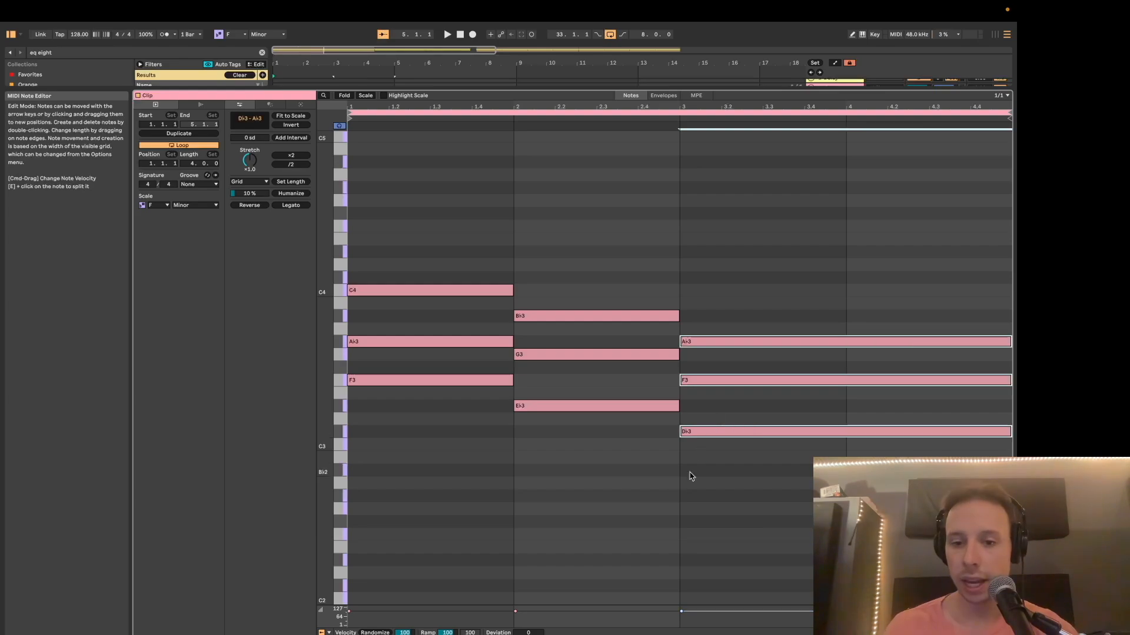
# Play back the three-chord progression from the start of the clip.
pyautogui.click(683, 480)
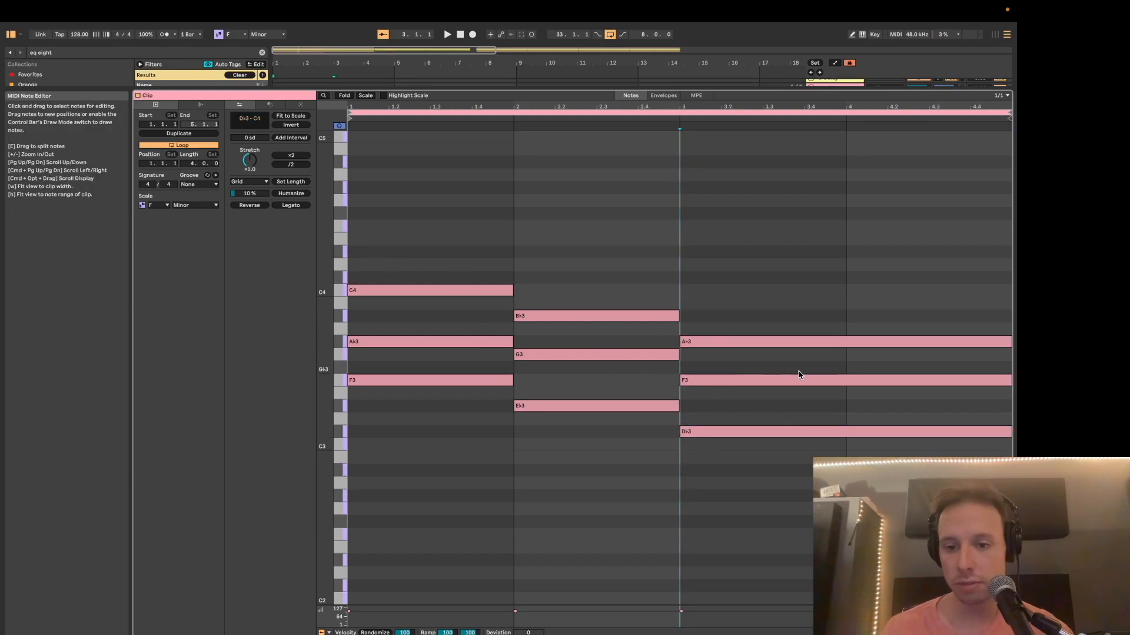
pyautogui.click(444, 268)
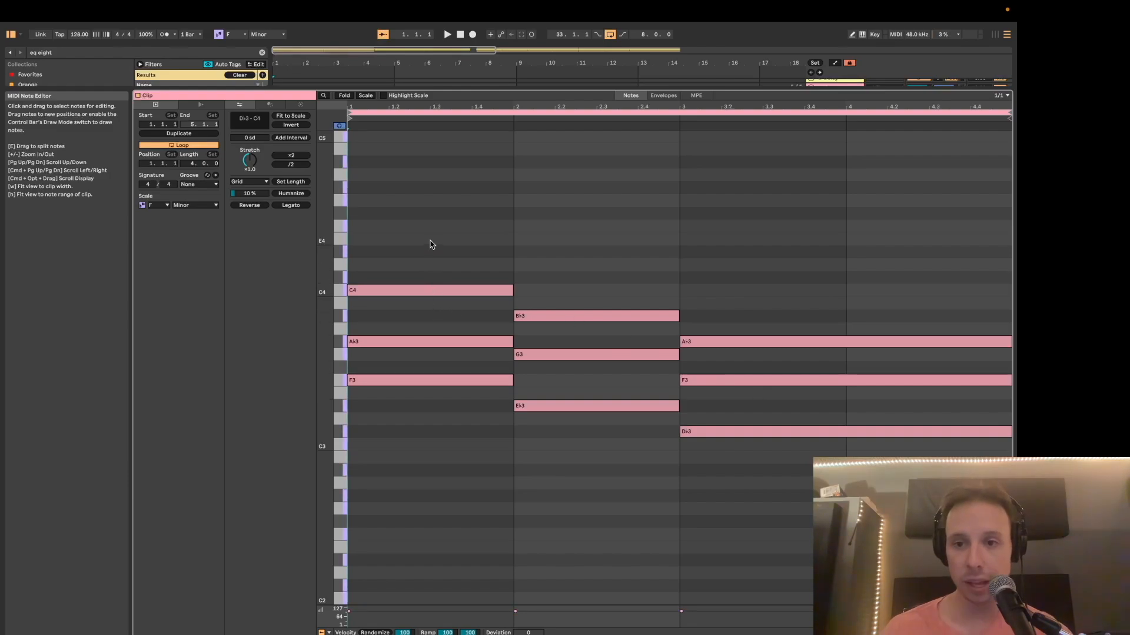
pyautogui.press('space')
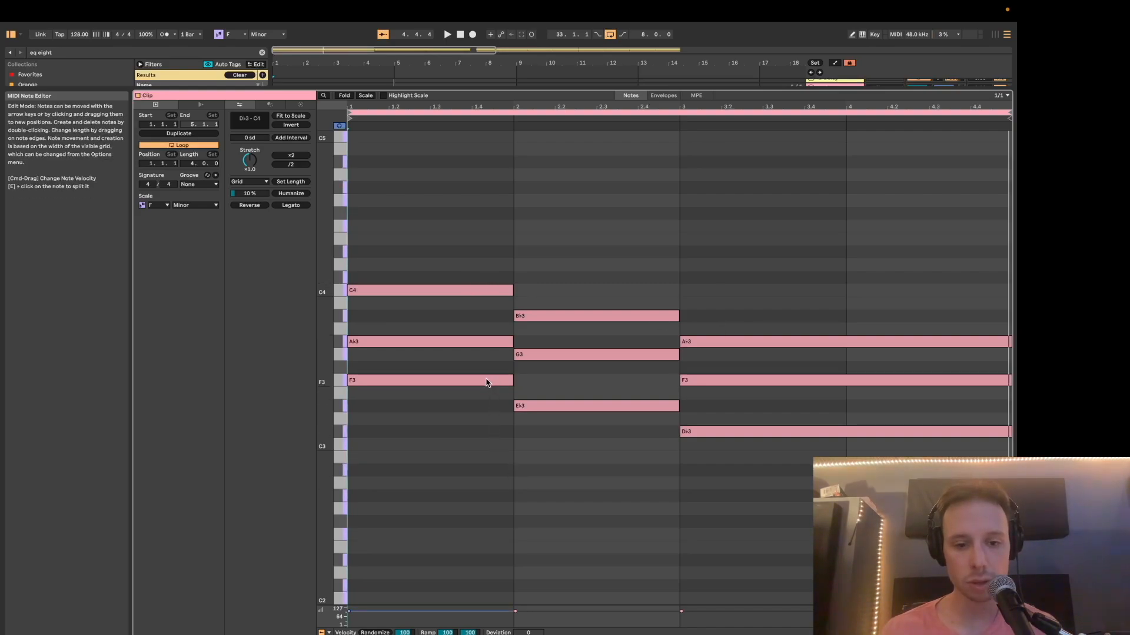
# Copy the root notes of all three chords one octave down to F2, E♭2 and D♭2, and listen to the result.
pyautogui.click(577, 405)
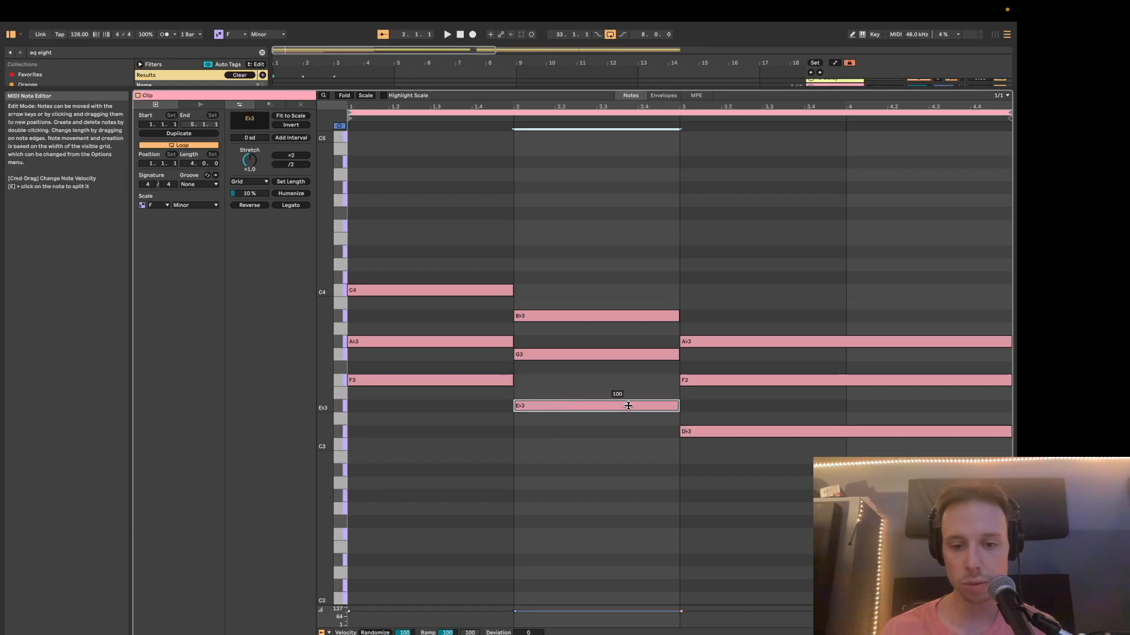
pyautogui.click(709, 433)
pyautogui.moveTo(502, 367); pyautogui.dragTo(564, 435)
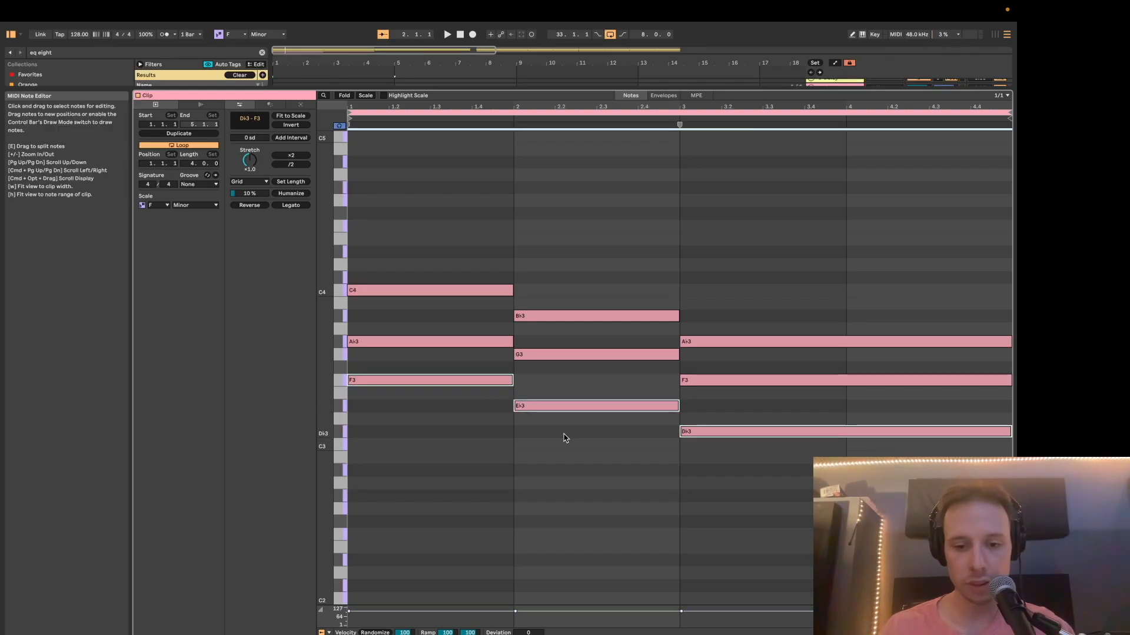
pyautogui.hotkey('shift', 'Down')
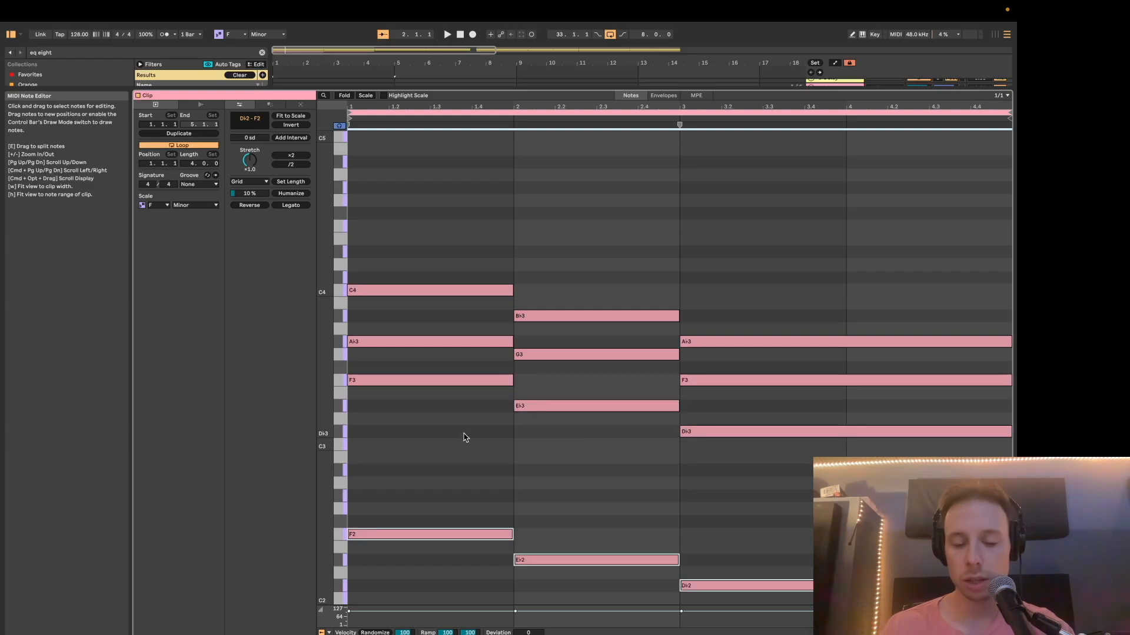
pyautogui.press('space')
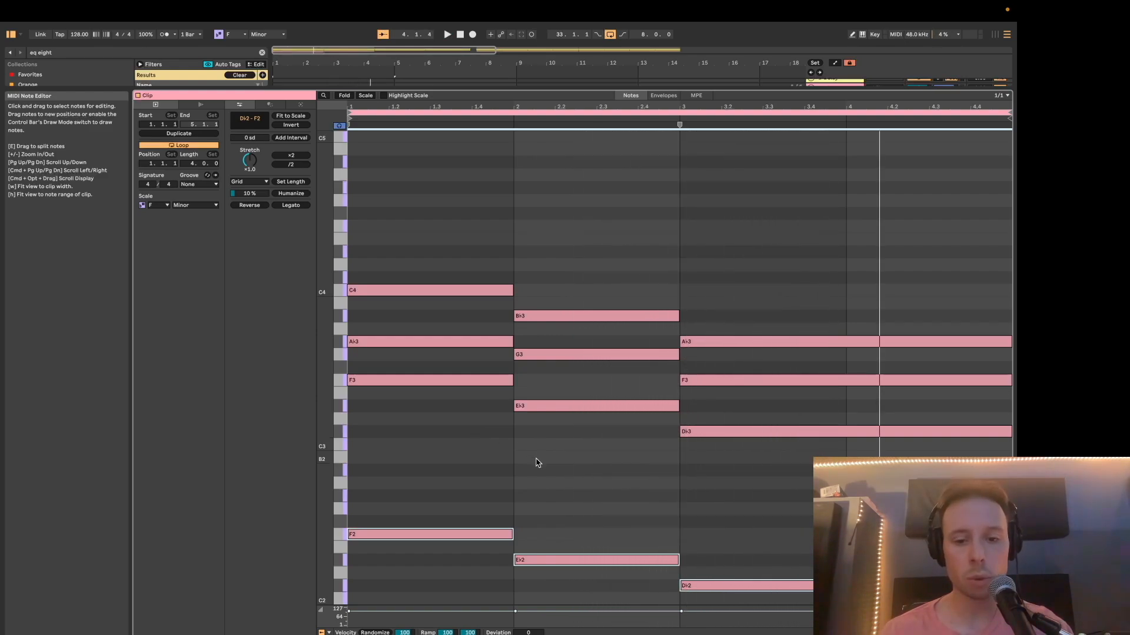
# Copy the top notes of all three chords one octave down to C3, B♭2 and A♭2, and play the progression.
pyautogui.scroll(-3, 536, 463)
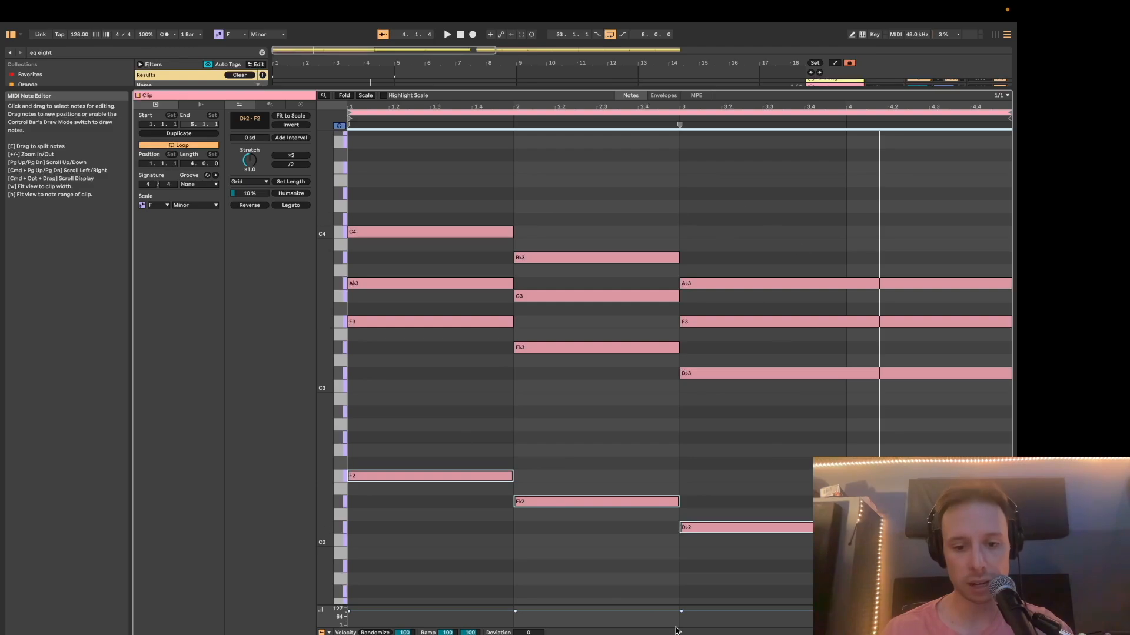
pyautogui.click(479, 232)
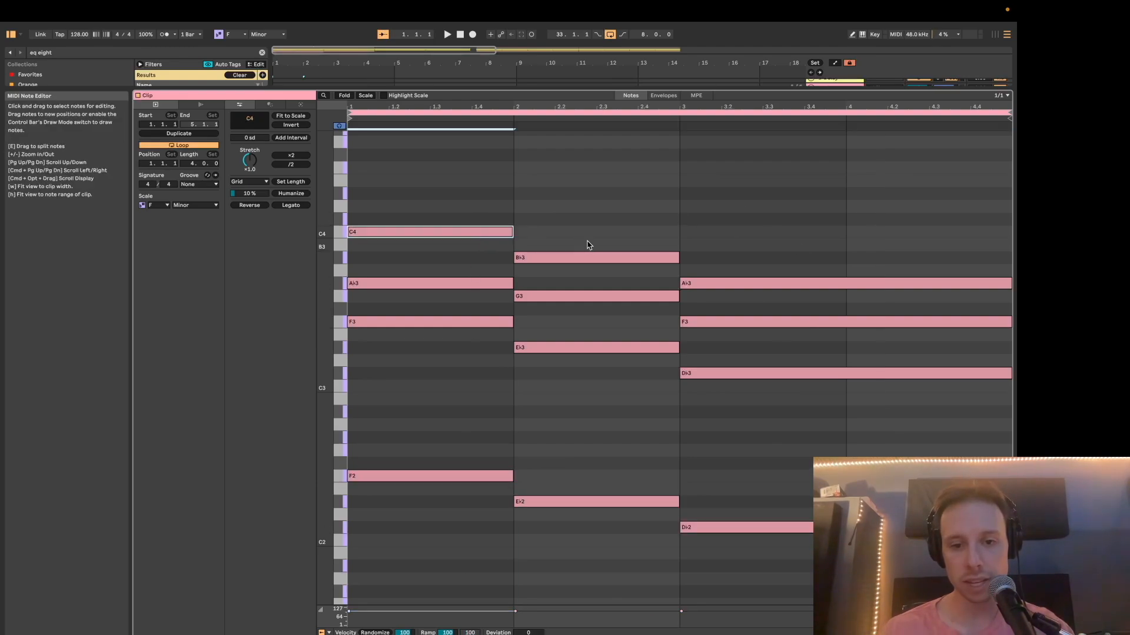
pyautogui.keyDown('shift'); pyautogui.click(615, 258); pyautogui.keyUp('shift')
pyautogui.keyDown('shift'); pyautogui.click(730, 285); pyautogui.keyUp('shift')
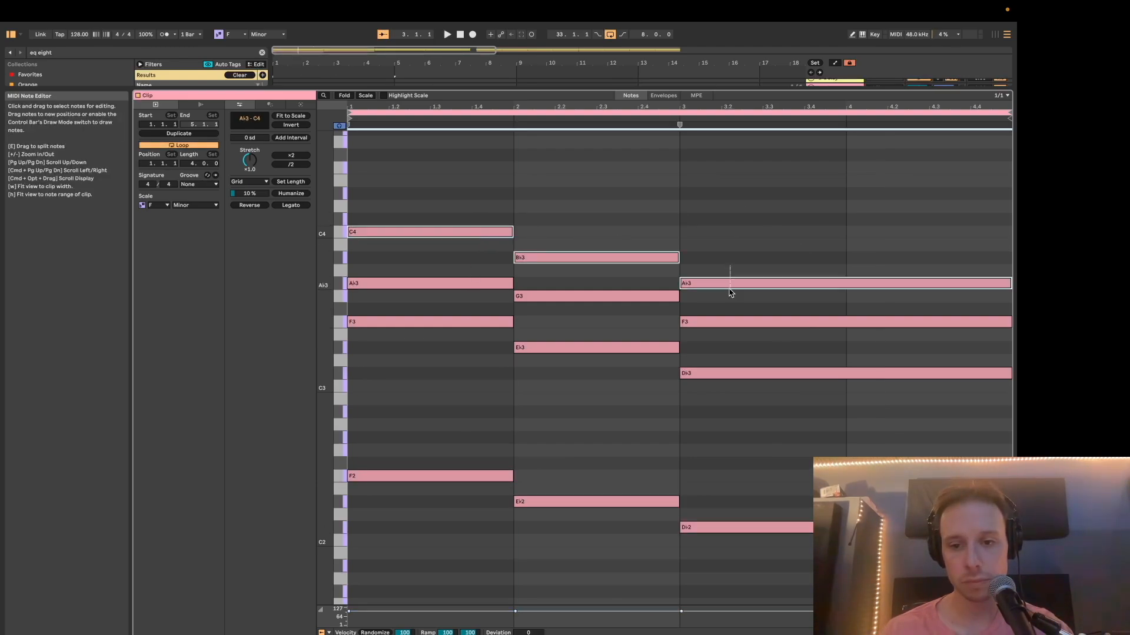
pyautogui.hotkey('shift', 'Down')
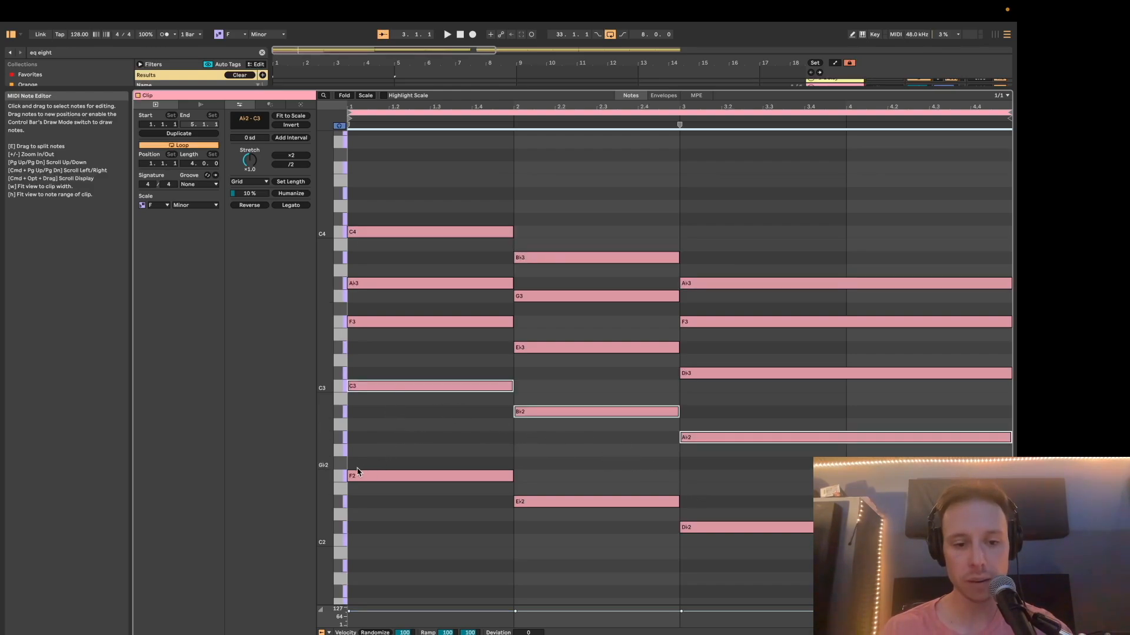
pyautogui.press('space')
pyautogui.click(498, 449)
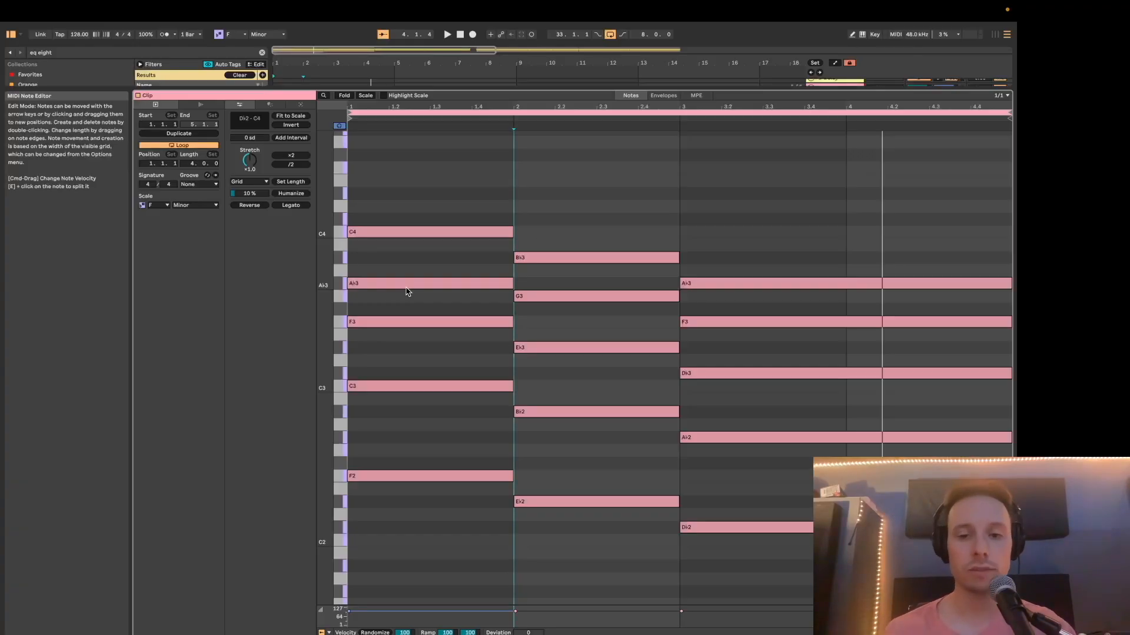
# Copy the middle notes of the three original triads one octave up to A♭4, G4 and F4, and play the progression.
pyautogui.click(457, 285)
pyautogui.keyDown('shift'); pyautogui.click(569, 295); pyautogui.keyUp('shift')
pyautogui.keyDown('shift'); pyautogui.click(722, 320); pyautogui.keyUp('shift')
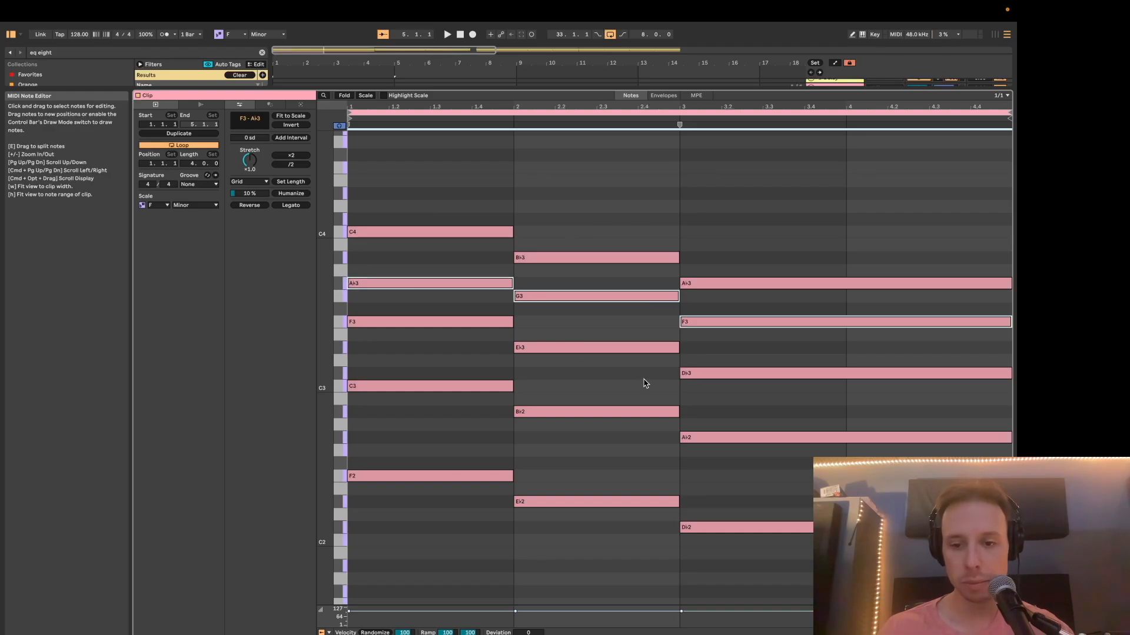
pyautogui.hotkey('shift', 'Up')
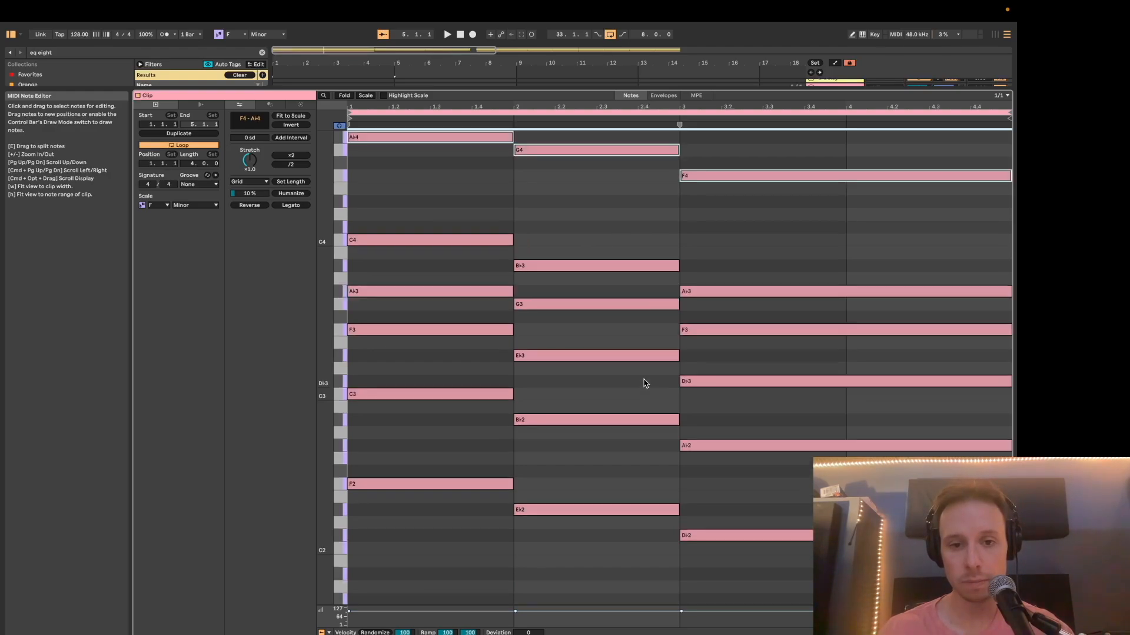
pyautogui.click(398, 183)
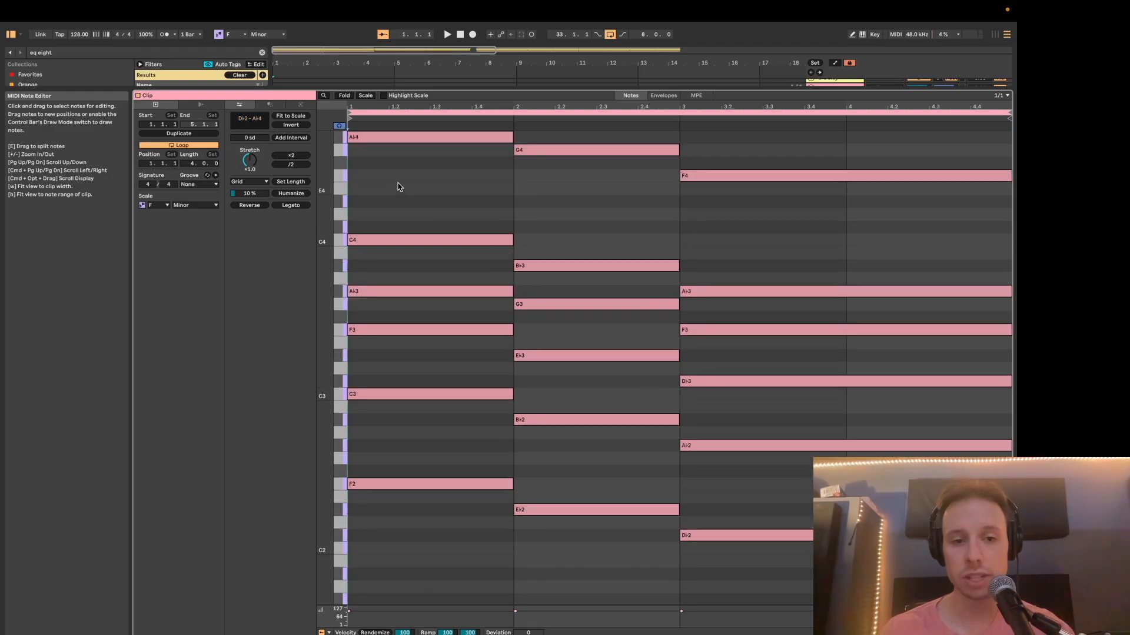
pyautogui.press('space')
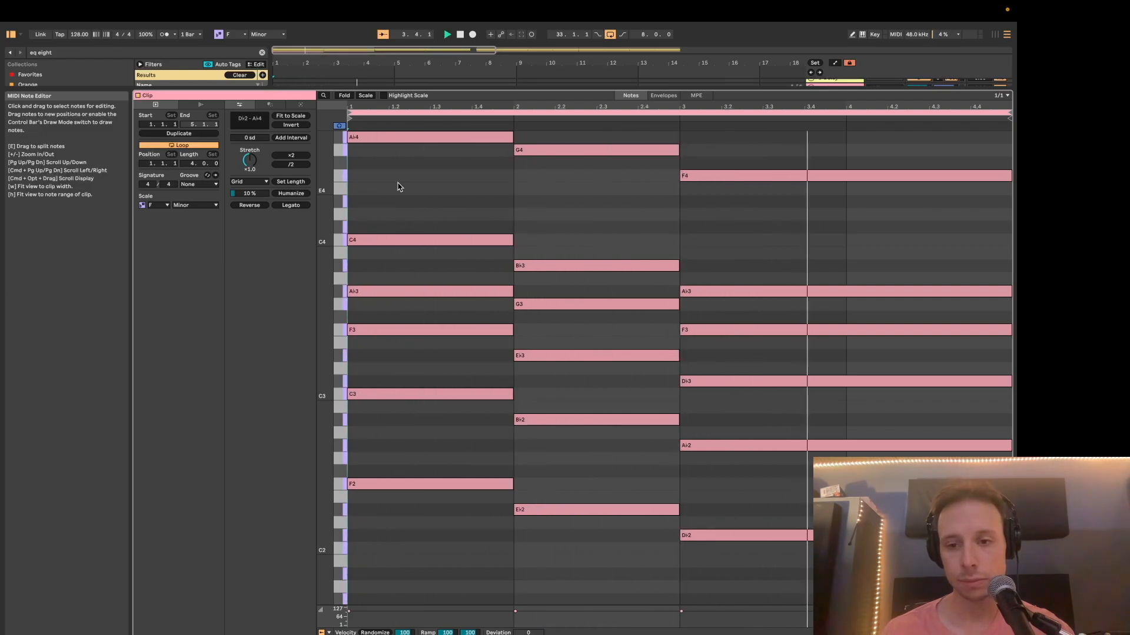
# Transpose all notes in the clip down one octave and play the progression.
pyautogui.scroll(3, 457, 198)
pyautogui.moveTo(333, 313); pyautogui.dragTo(325, 320)
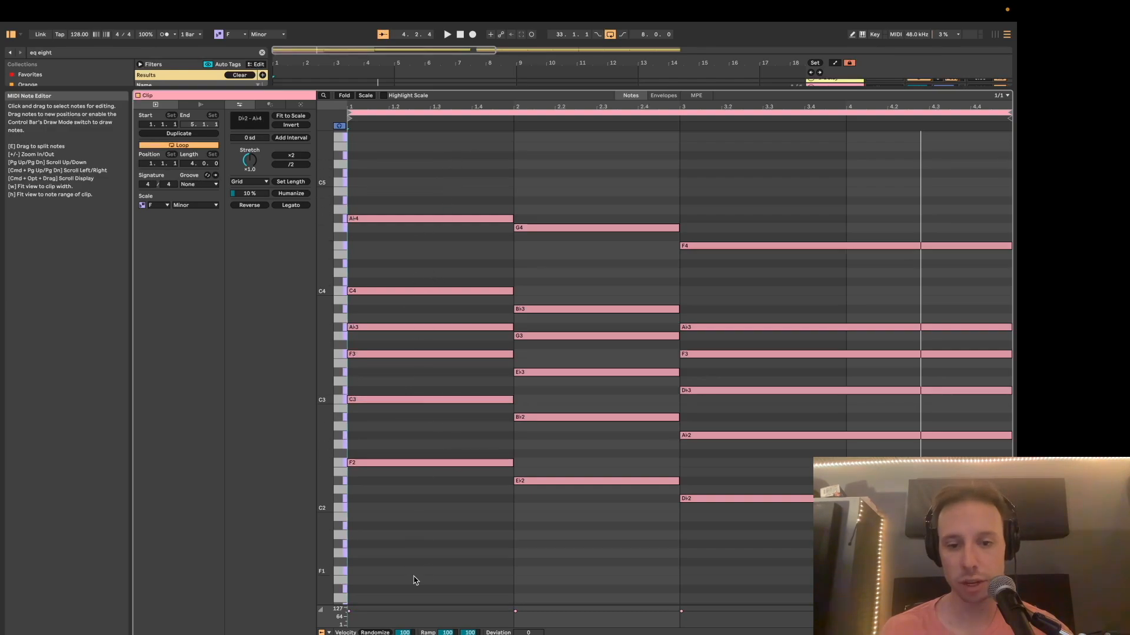
pyautogui.press('super+a')
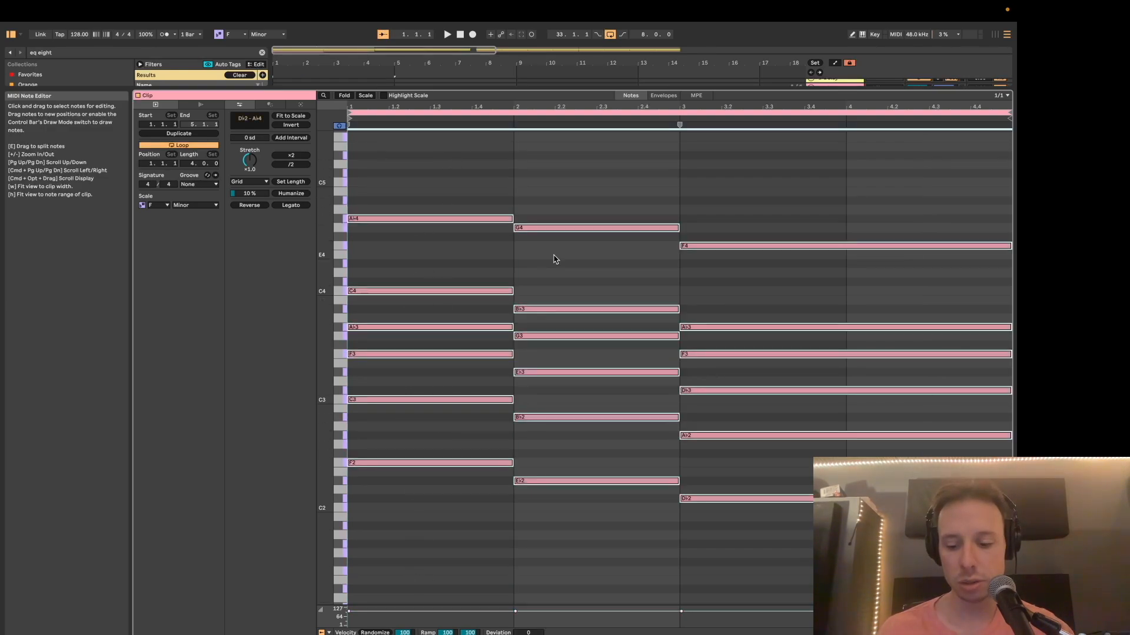
pyautogui.hotkey('shift', 'Down')
pyautogui.press('space')
pyautogui.scroll(-2, 679, 245)
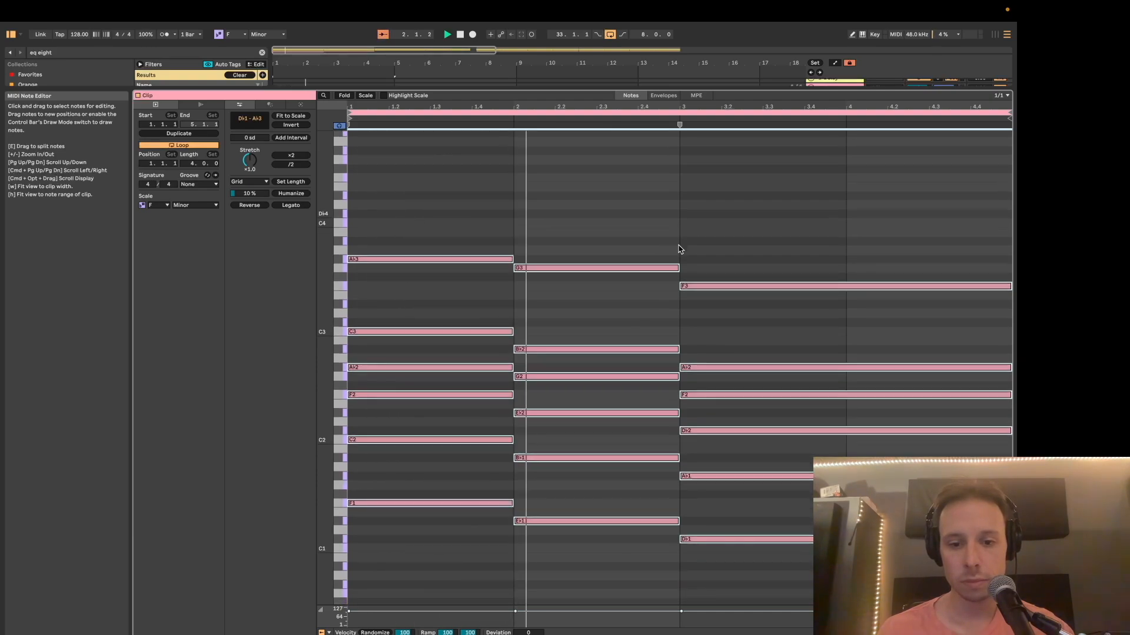
# Listen to the transposed progression to its end and clear the note selection.
pyautogui.scroll(-2, 706, 240)
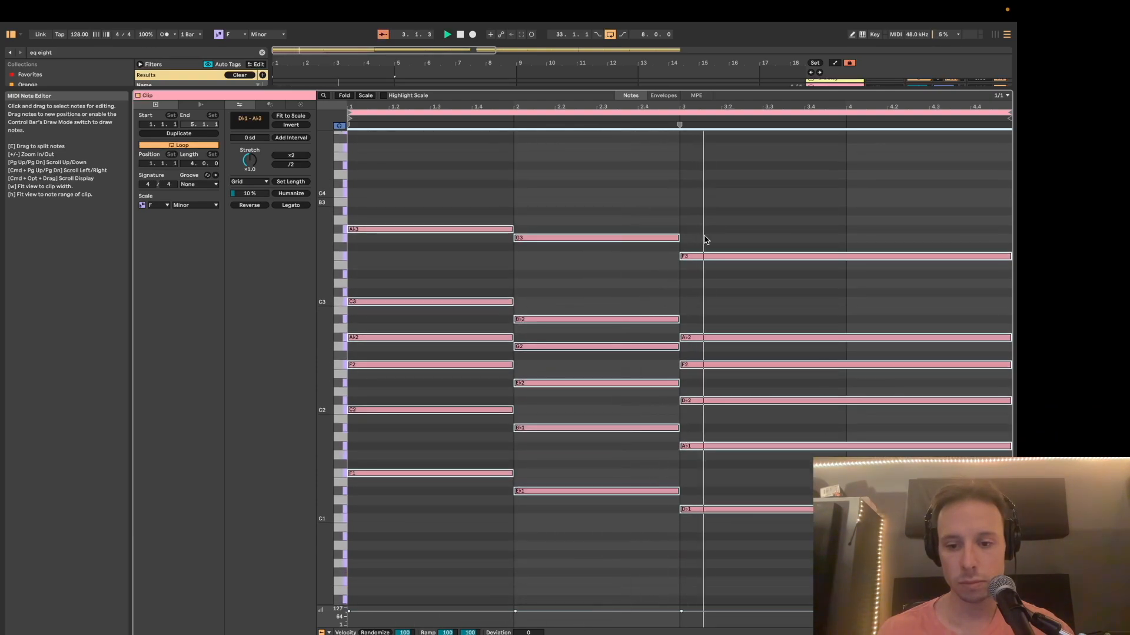
pyautogui.click(706, 240)
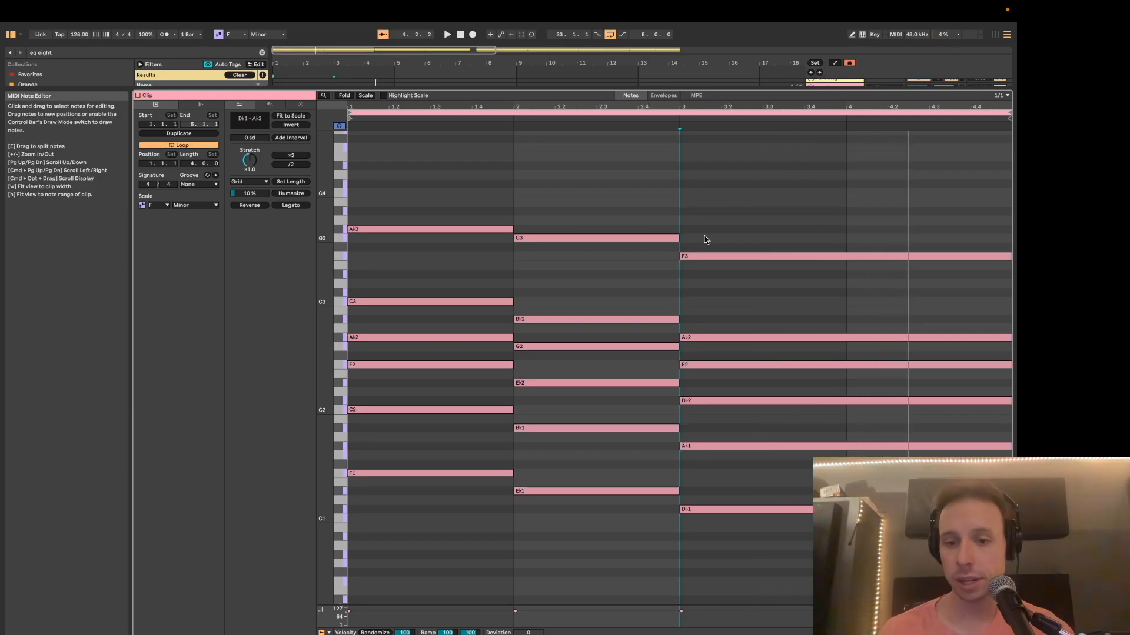
pyautogui.press('Left')
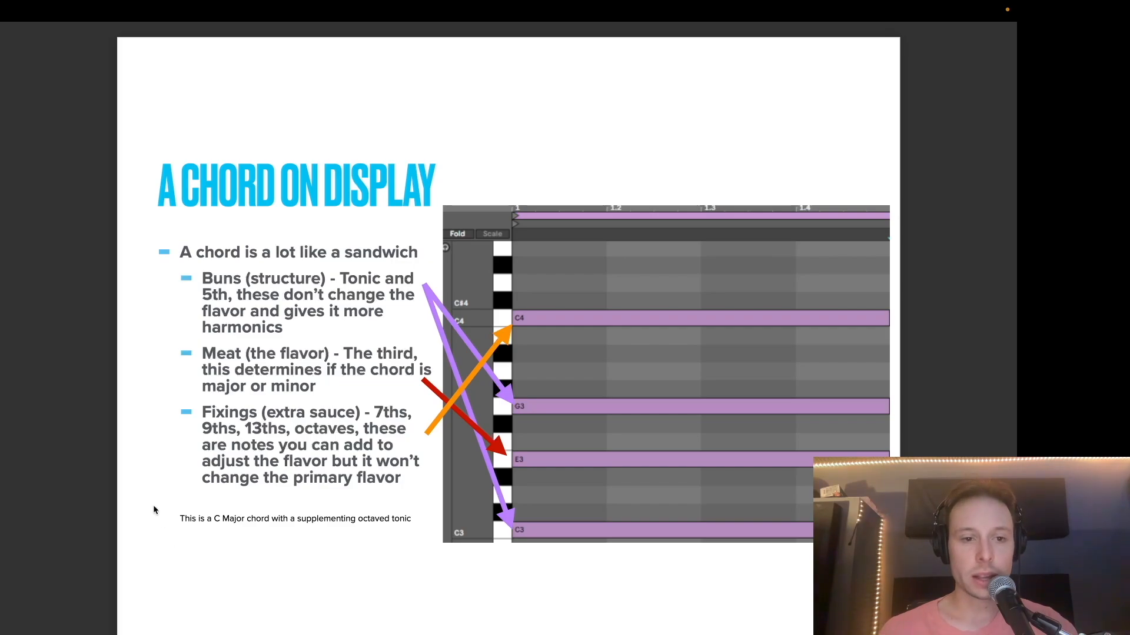
# Switch to the chord slide and review its "Buns (structure)" point about the tonic and 5th.
pyautogui.moveTo(202, 276); pyautogui.dragTo(299, 283)
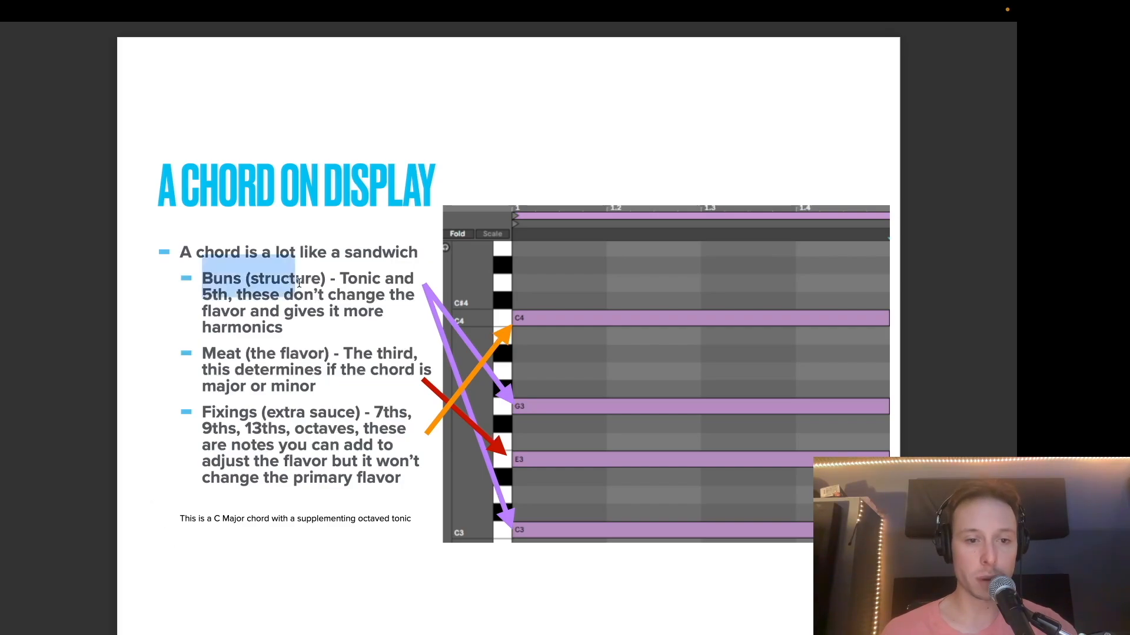
pyautogui.click(190, 314)
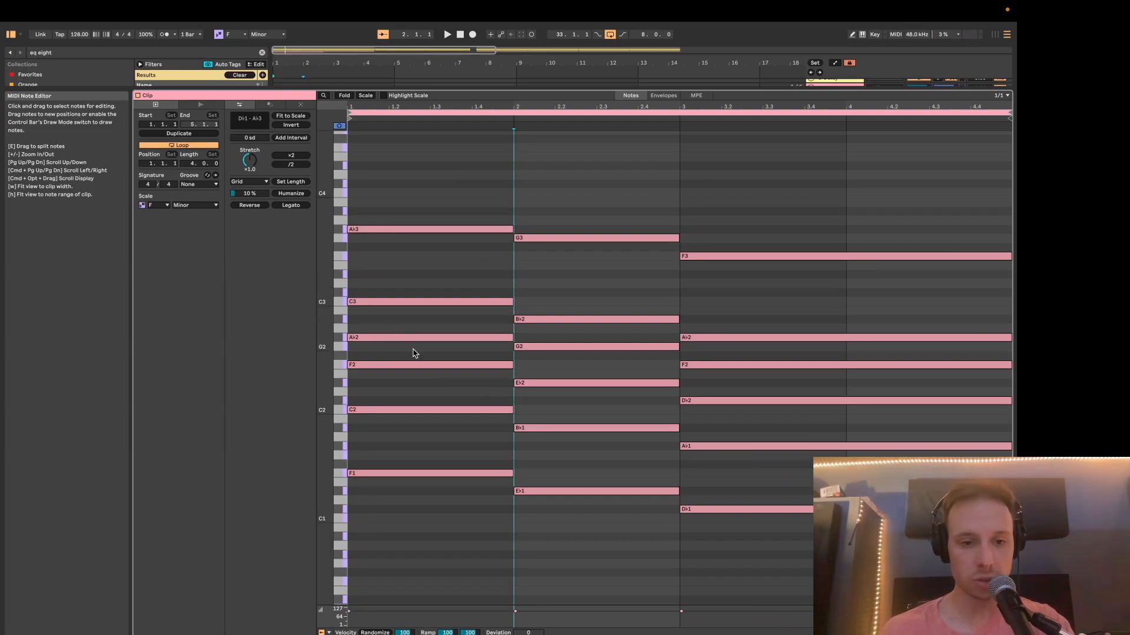
# Deactivate every note except the roots F2, E♭2 and D♭2 and play them alone.
pyautogui.click(706, 510)
pyautogui.press('0')
pyautogui.press('0')
pyautogui.click(471, 302)
pyautogui.press('0')
pyautogui.click(667, 321)
pyautogui.press('0')
pyautogui.click(397, 503)
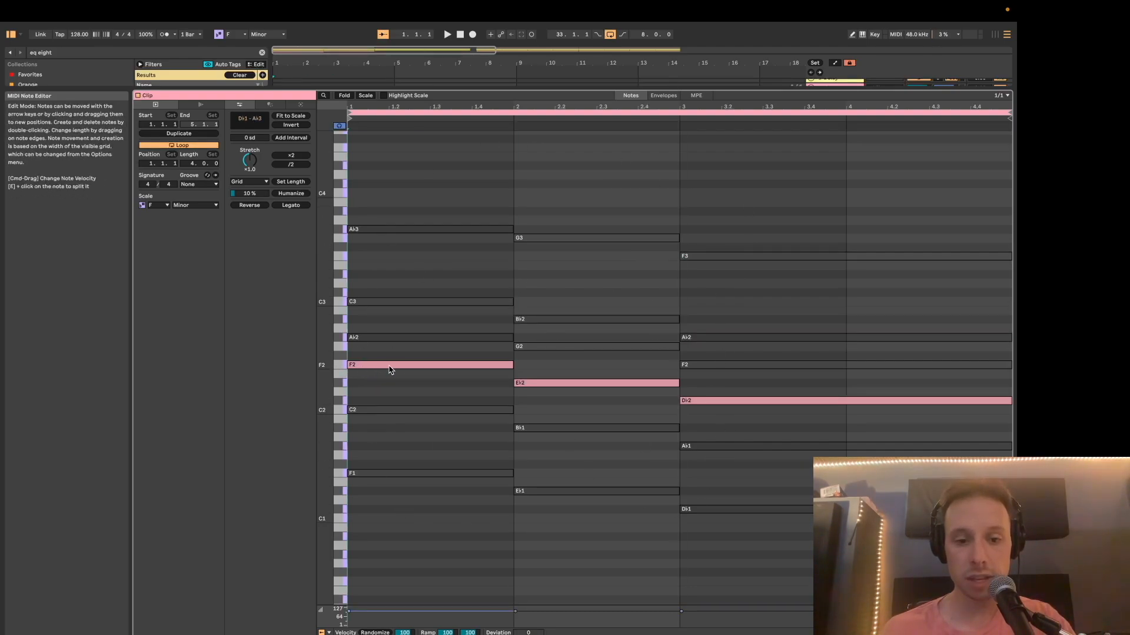
pyautogui.press('space')
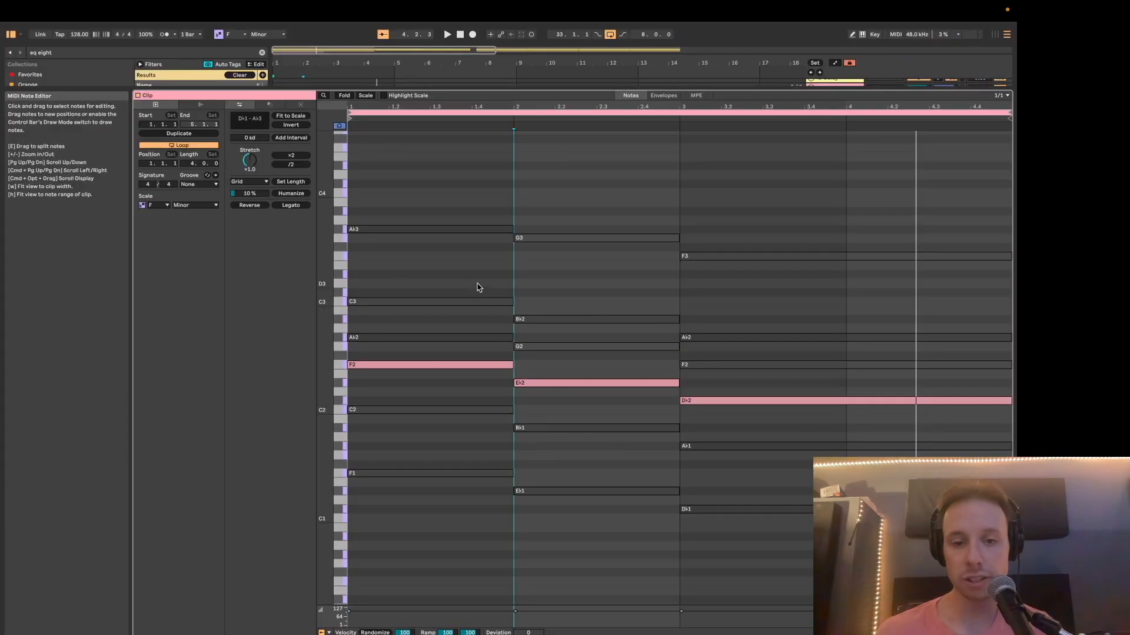
# Reactivate the fifths C3, B♭2 and A♭2 above the roots and play the progression.
pyautogui.click(474, 302)
pyautogui.keyDown('shift'); pyautogui.click(565, 320); pyautogui.keyUp('shift')
pyautogui.keyDown('shift'); pyautogui.click(692, 338); pyautogui.keyUp('shift')
pyautogui.press('0')
pyautogui.click(364, 265)
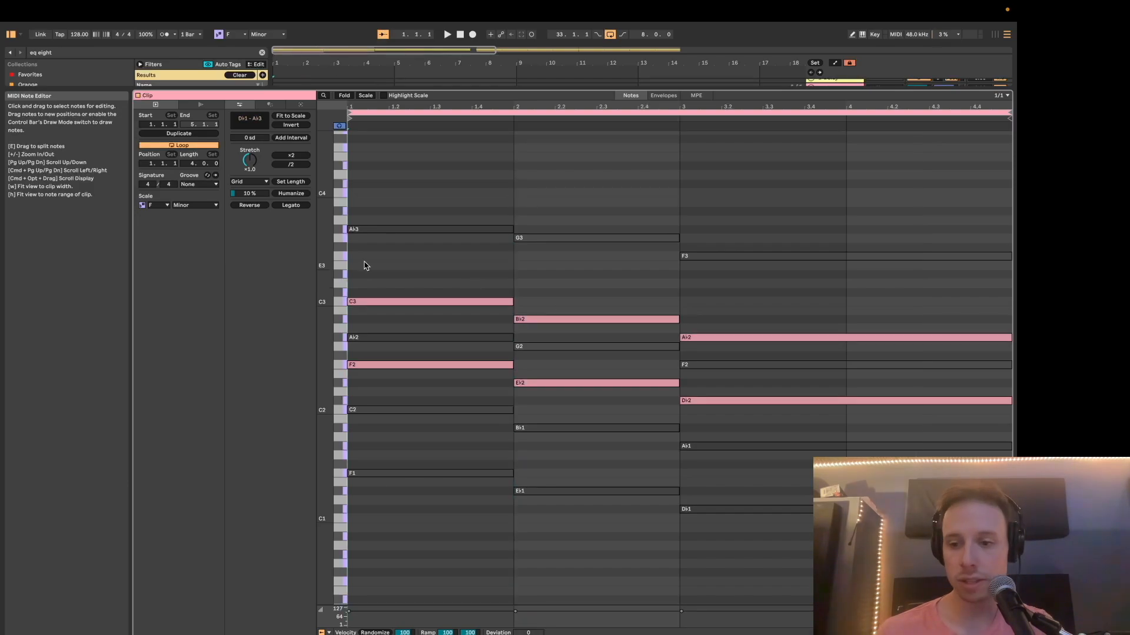
pyautogui.press('space')
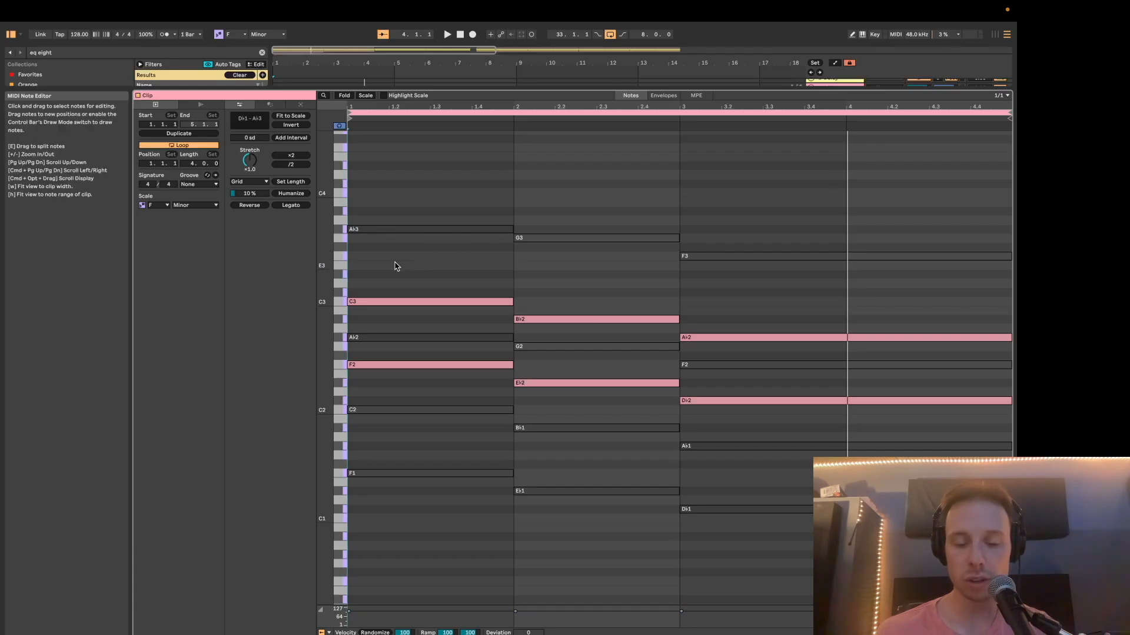
pyautogui.press('space')
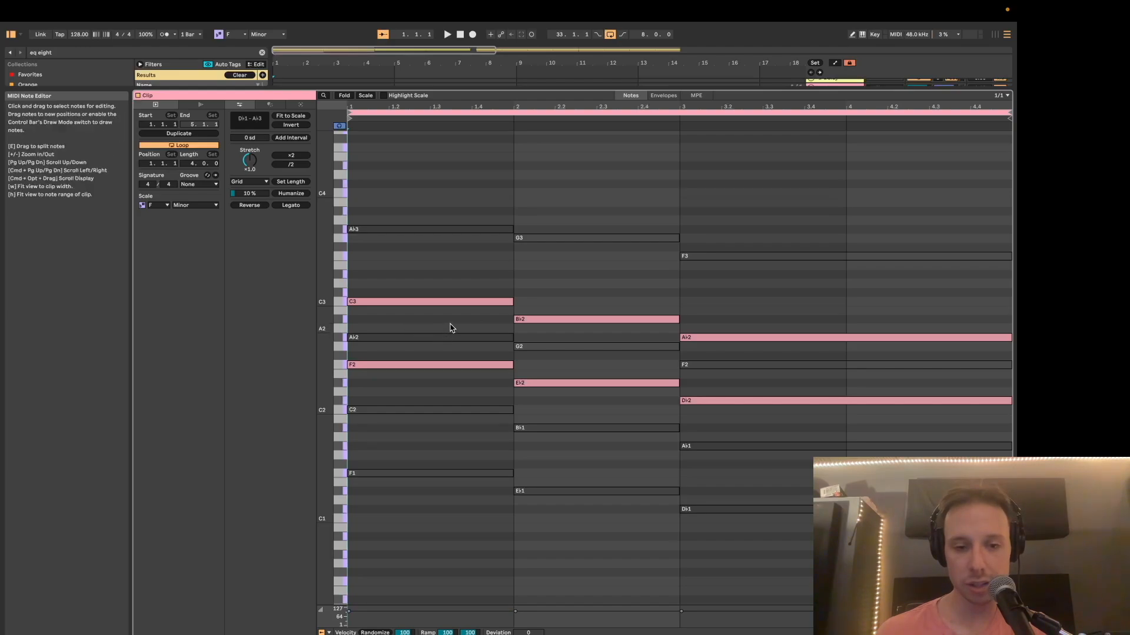
# Reactivate the thirds A♭2, G2 and F2 and play the full triads.
pyautogui.click(435, 338)
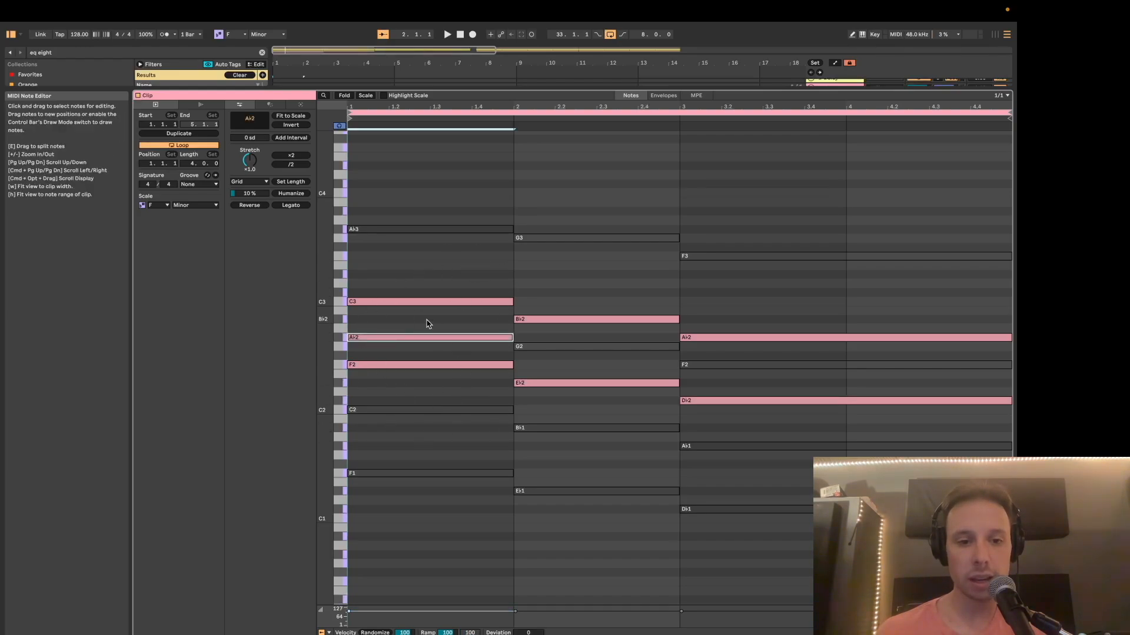
pyautogui.click(518, 403)
pyautogui.press('space')
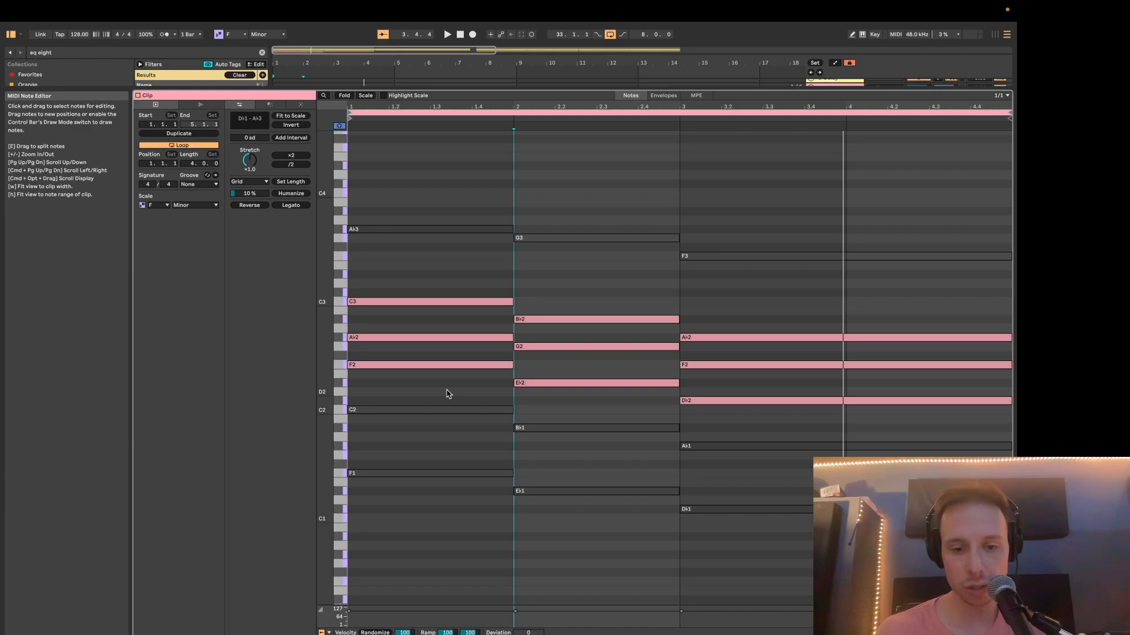
# Reactivate the lower-octave roots and fifths of all three chords, from C2 down to D♭1, and play the progression.
pyautogui.hotkey('ctrl', 'a')
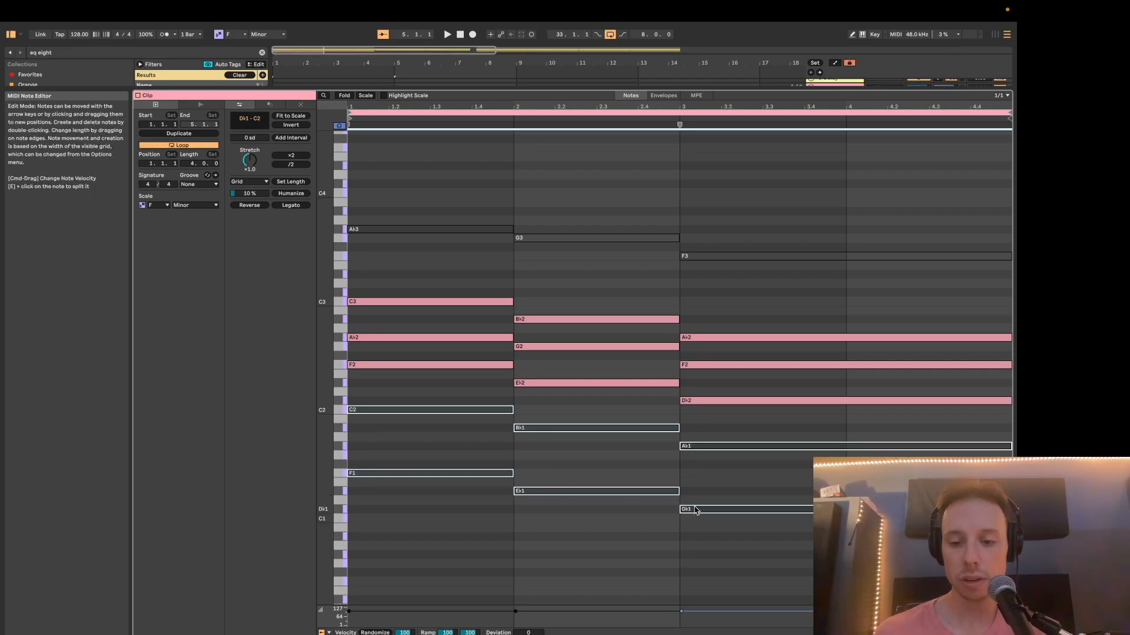
pyautogui.click(481, 459)
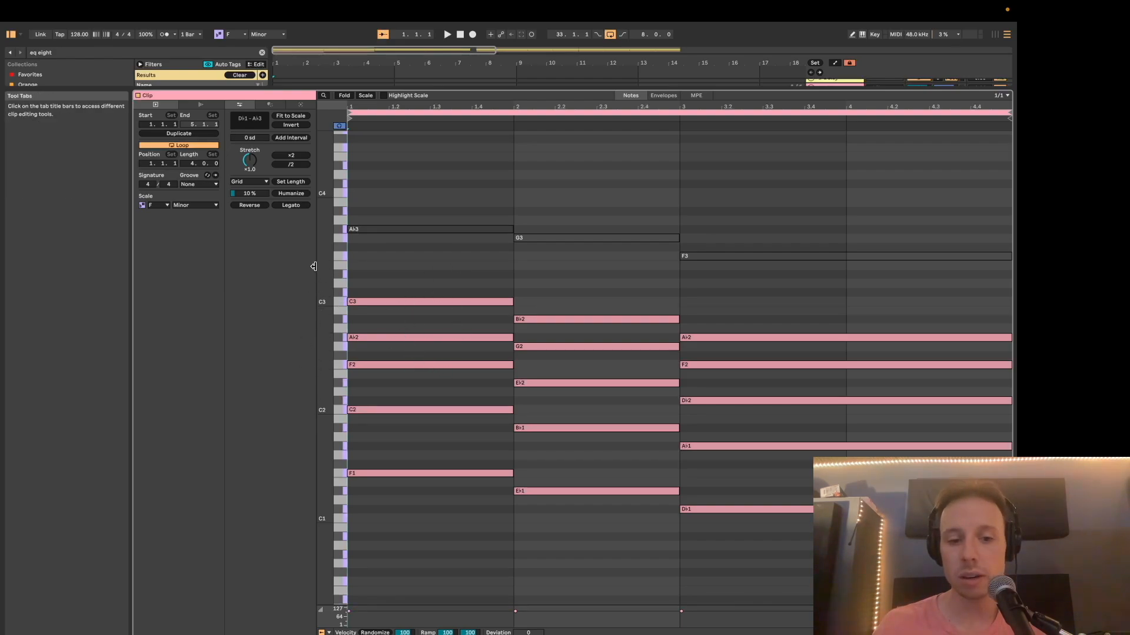
pyautogui.press('space')
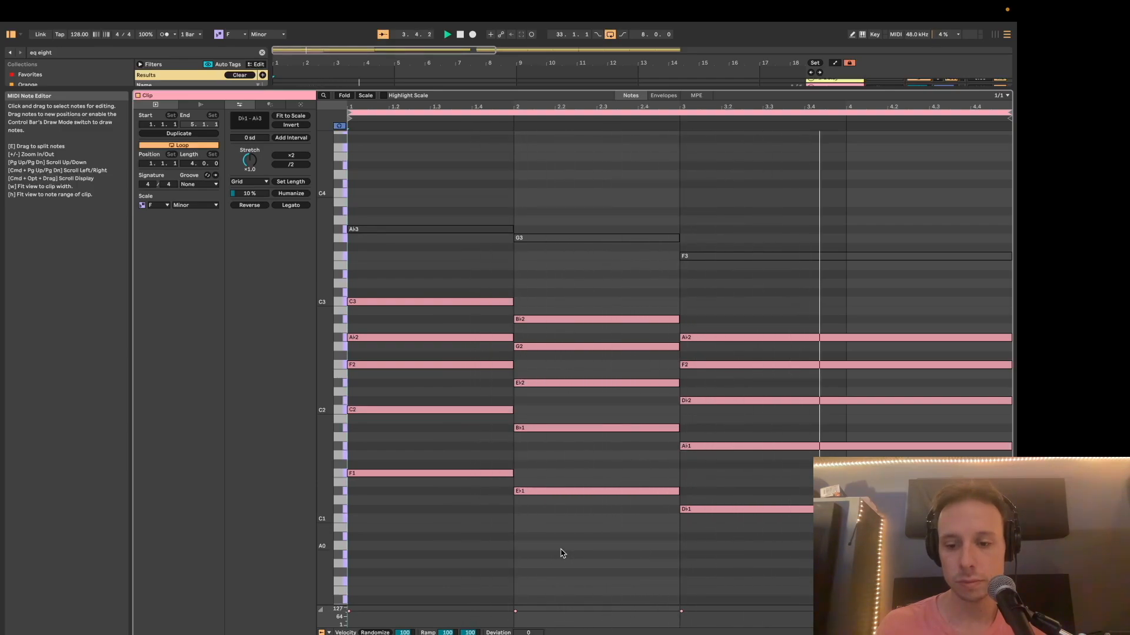
pyautogui.press('space')
# Reactivate the high thirds A♭3, G3 and F3 and play the clip with the drums in the arrangement.
pyautogui.moveTo(479, 189); pyautogui.dragTo(778, 266)
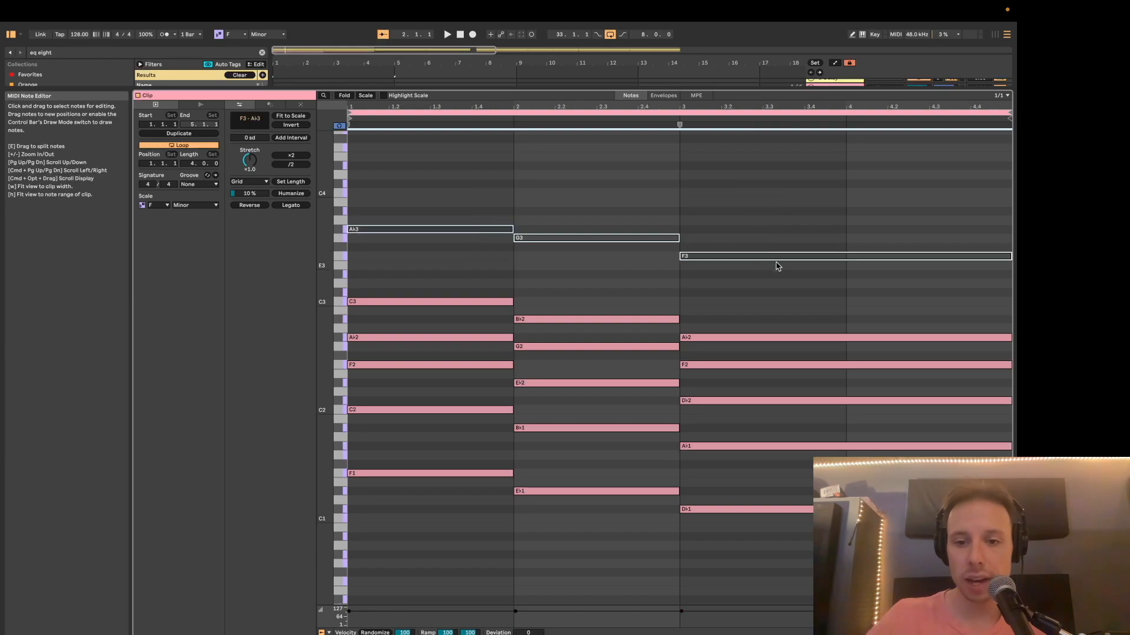
pyautogui.press('0')
pyautogui.click(477, 264)
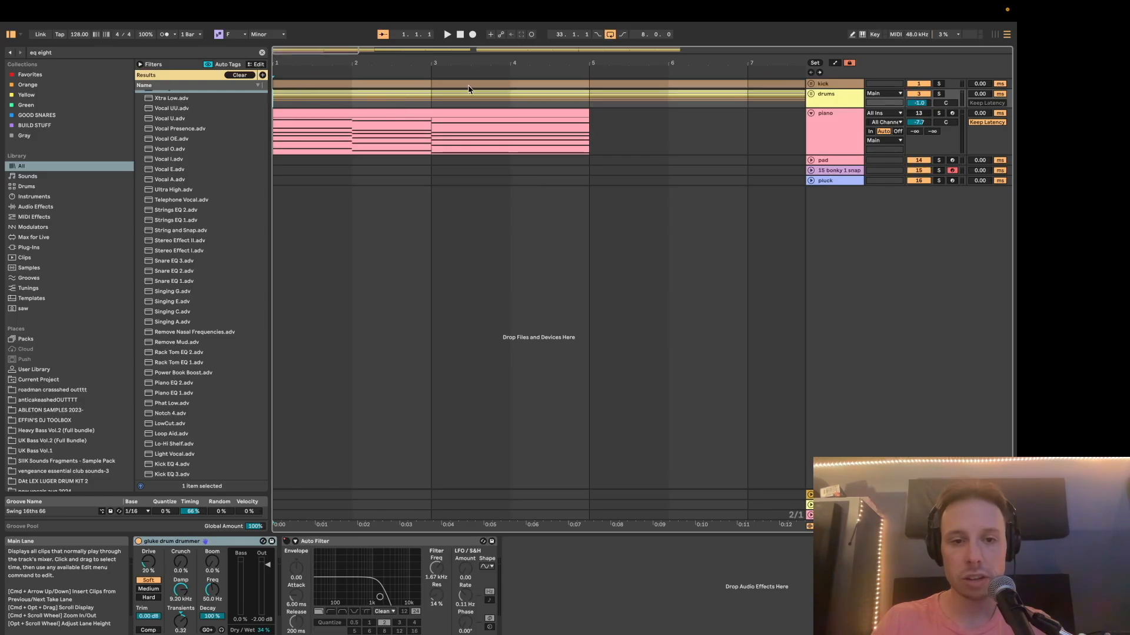
pyautogui.press('space')
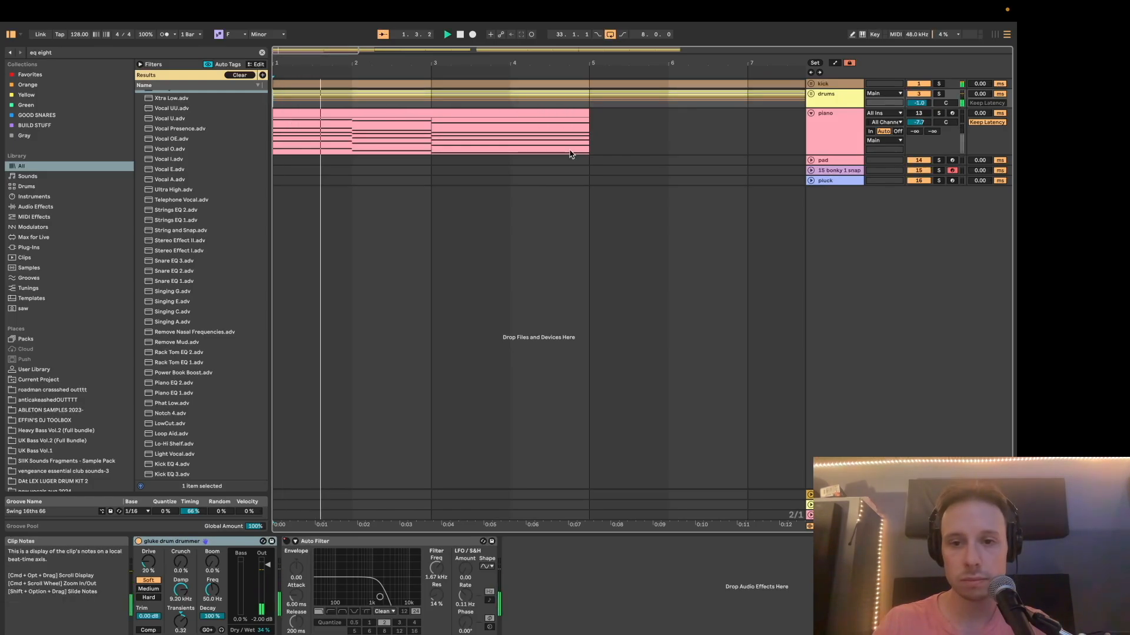
# Copy the piano chord clip onto the 15 bonky 1 snap track and loop its four bars.
pyautogui.click(487, 114)
pyautogui.press('space')
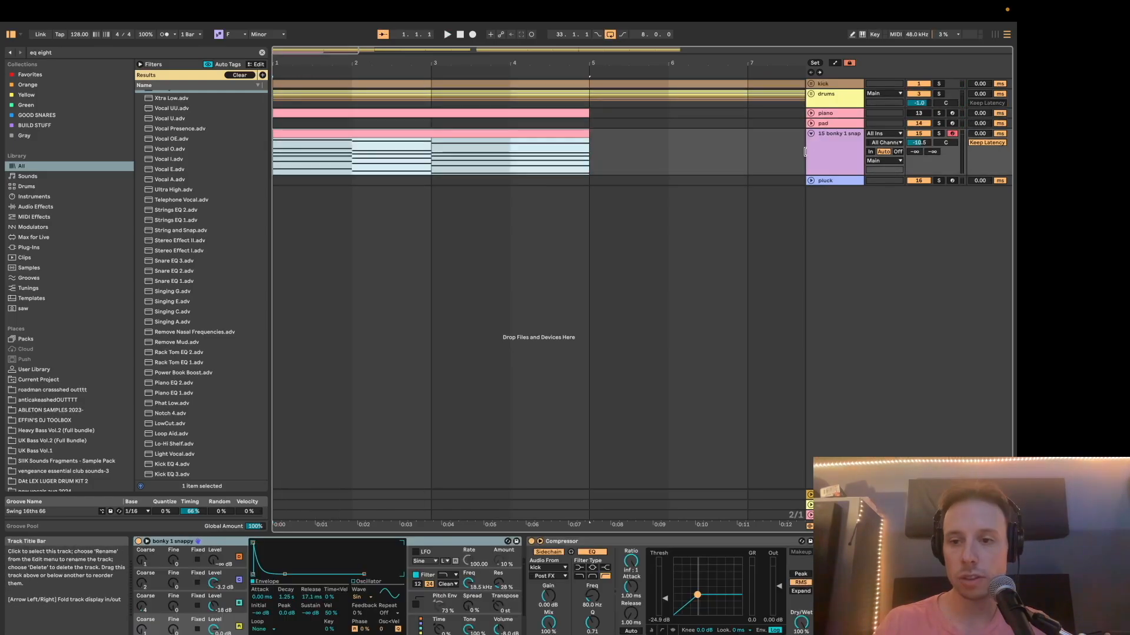
pyautogui.press('super+l')
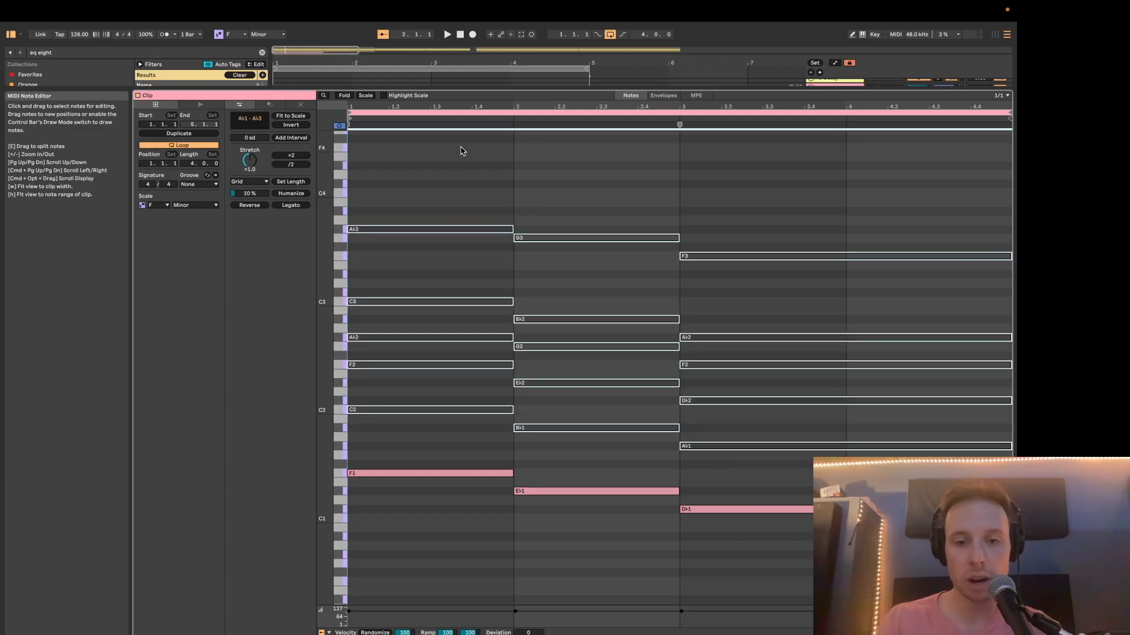
# In the copied bass clip, keep only the roots F1, E♭1 and D♭1 active and shorten them to eighth notes.
pyautogui.click(462, 151)
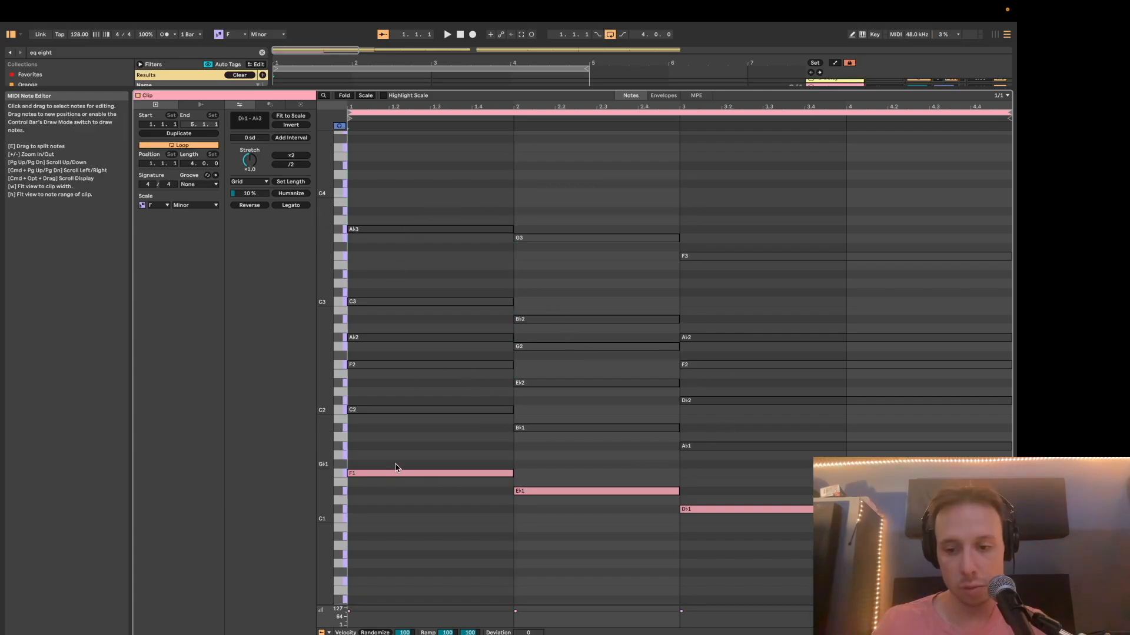
pyautogui.moveTo(417, 464); pyautogui.dragTo(705, 542)
pyautogui.hotkey('shift', 'Left')
pyautogui.hotkey('shift', 'Left')
pyautogui.press('super+1')
pyautogui.press('super+1')
pyautogui.press('super+1')
pyautogui.press('super+1')
pyautogui.hotkey('shift', 'Right')
pyautogui.hotkey('shift', 'Right')
# Duplicate the shortened root notes into a syncopated rhythm of five hits per bar, spaced three sixteenths apart.
pyautogui.press('super+d')
pyautogui.press('Right')
pyautogui.press('super+d')
pyautogui.press('Right')
pyautogui.press('super+d')
pyautogui.press('Right')
pyautogui.press('super+d')
pyautogui.press('Right')
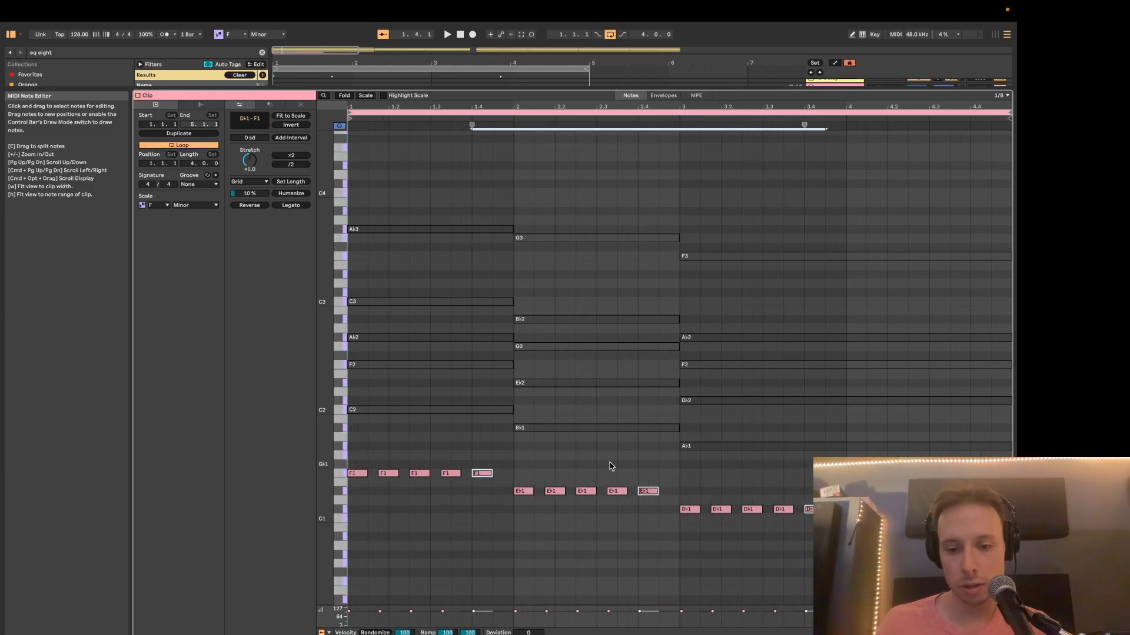
# Transpose the rhythmic bass notes down one octave to F0, E♭0 and D♭0 and play the loop.
pyautogui.hotkey('shift', 'Tab')
pyautogui.hotkey('shift', 'Tab')
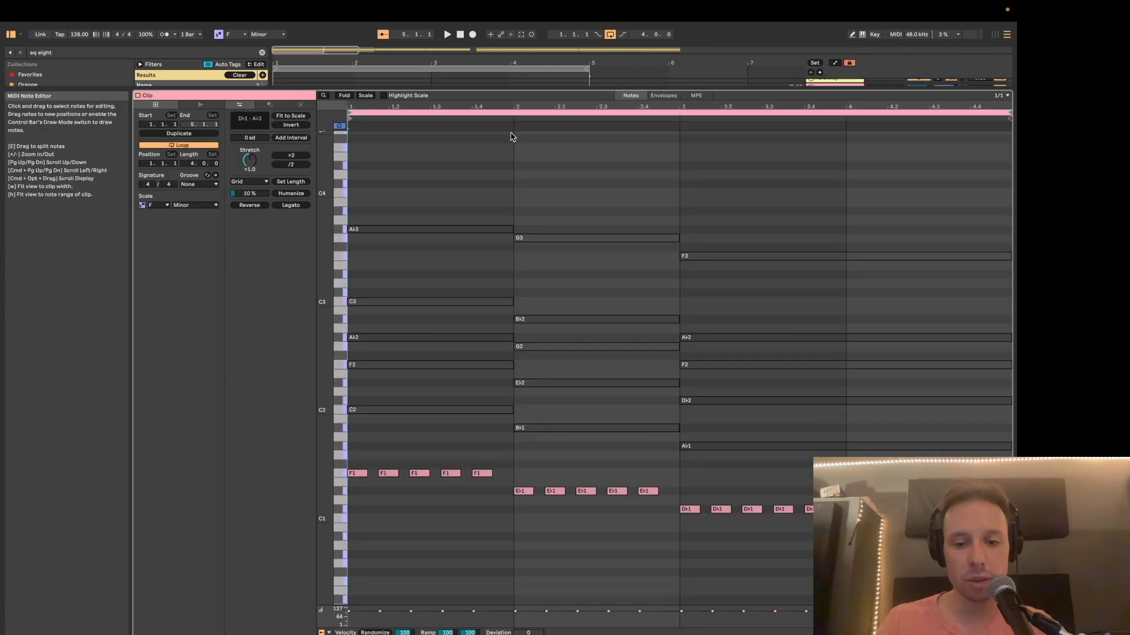
pyautogui.hotkey('shift', 'Down')
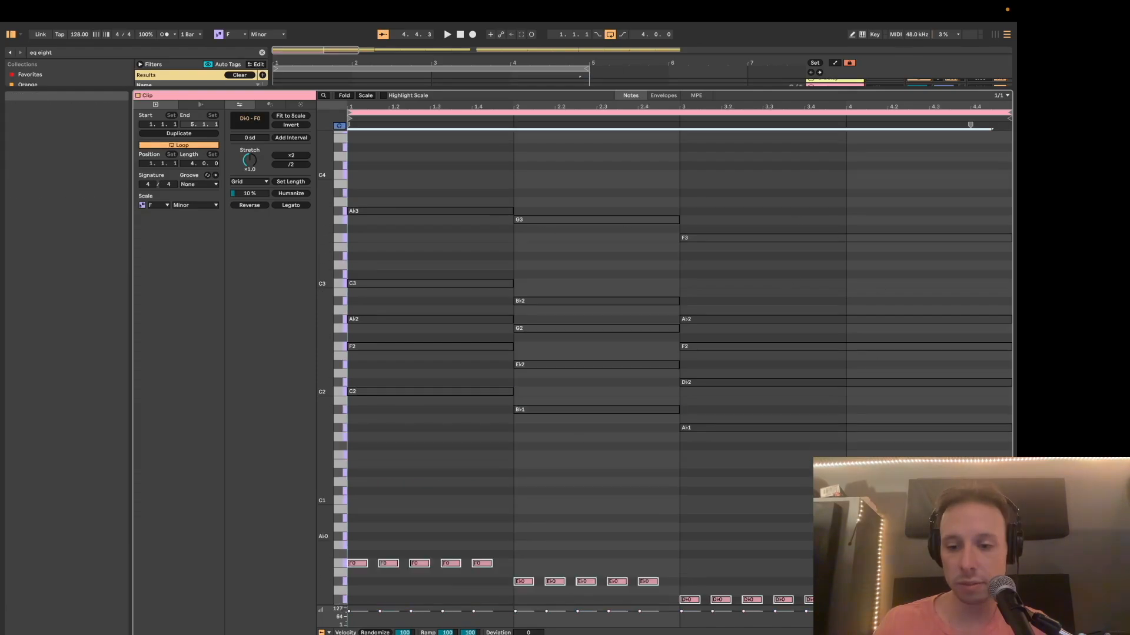
pyautogui.press('space')
pyautogui.scroll(-3, 741, 522)
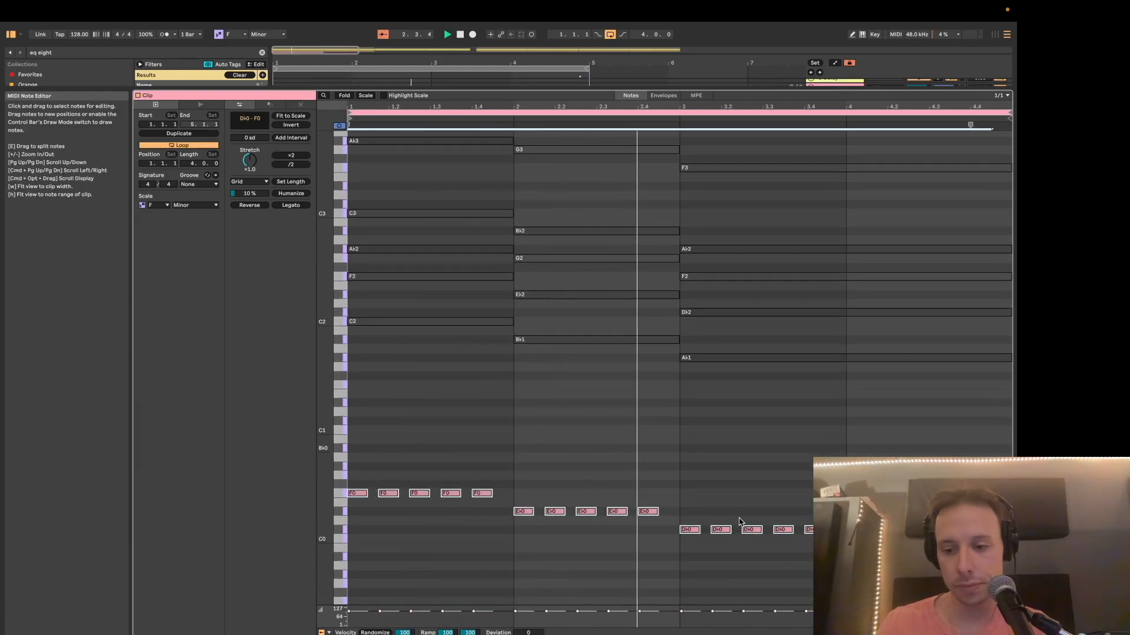
pyautogui.click(682, 587)
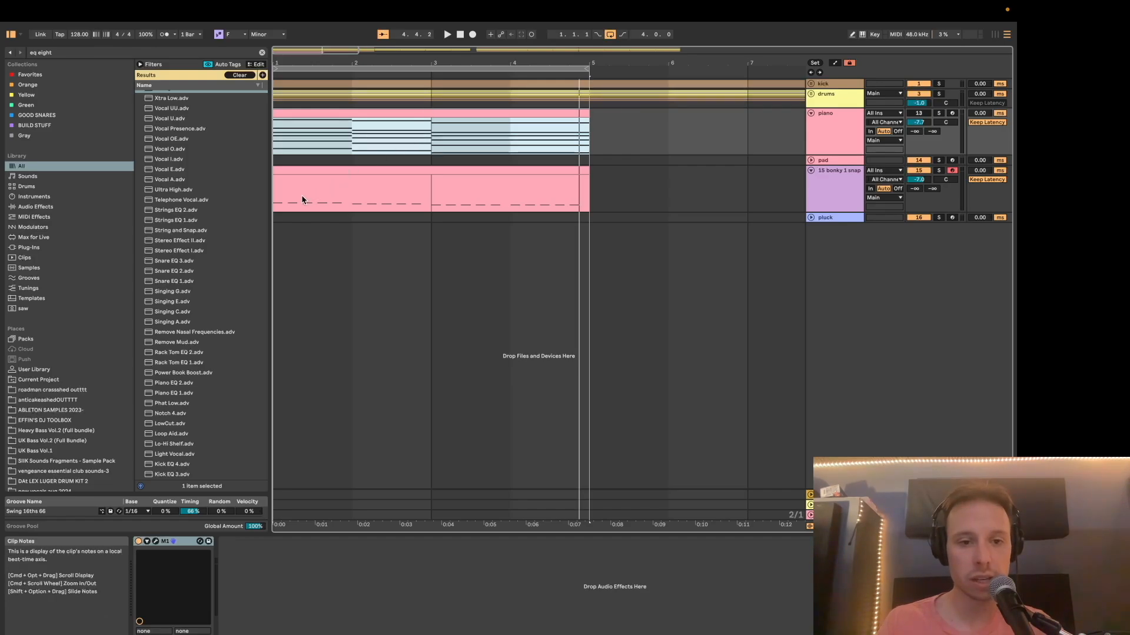
# Copy the piano chord clip onto the pluck track and shorten all its notes to eighth notes.
pyautogui.click(284, 219)
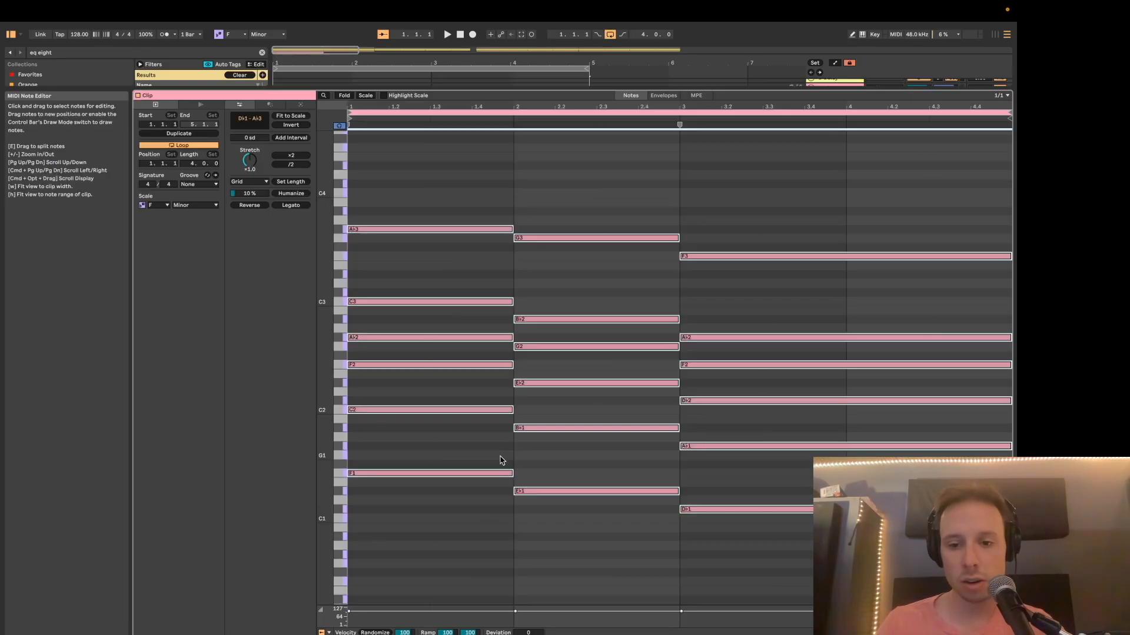
pyautogui.press('super+1')
pyautogui.press('super+1')
pyautogui.press('super+1')
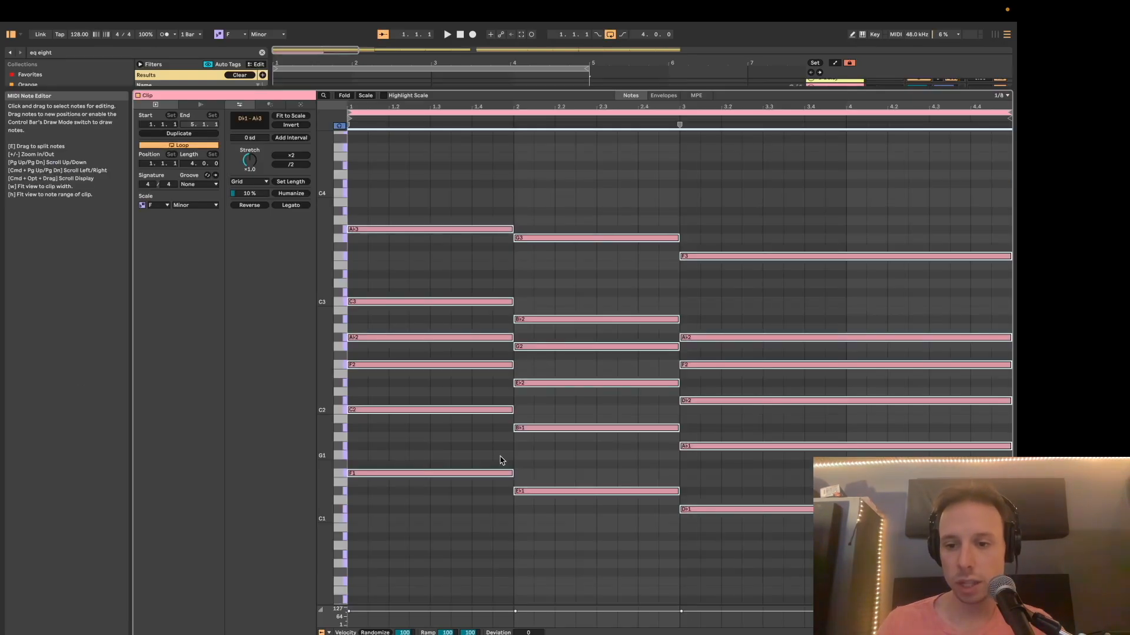
pyautogui.hotkey('shift', 'Left')
pyautogui.hotkey('shift', 'Left')
pyautogui.hotkey('shift', 'Left')
pyautogui.hotkey('shift', 'Left')
pyautogui.hotkey('shift', 'Left')
pyautogui.hotkey('shift', 'Left')
pyautogui.hotkey('shift', 'Left')
pyautogui.hotkey('shift', 'Left')
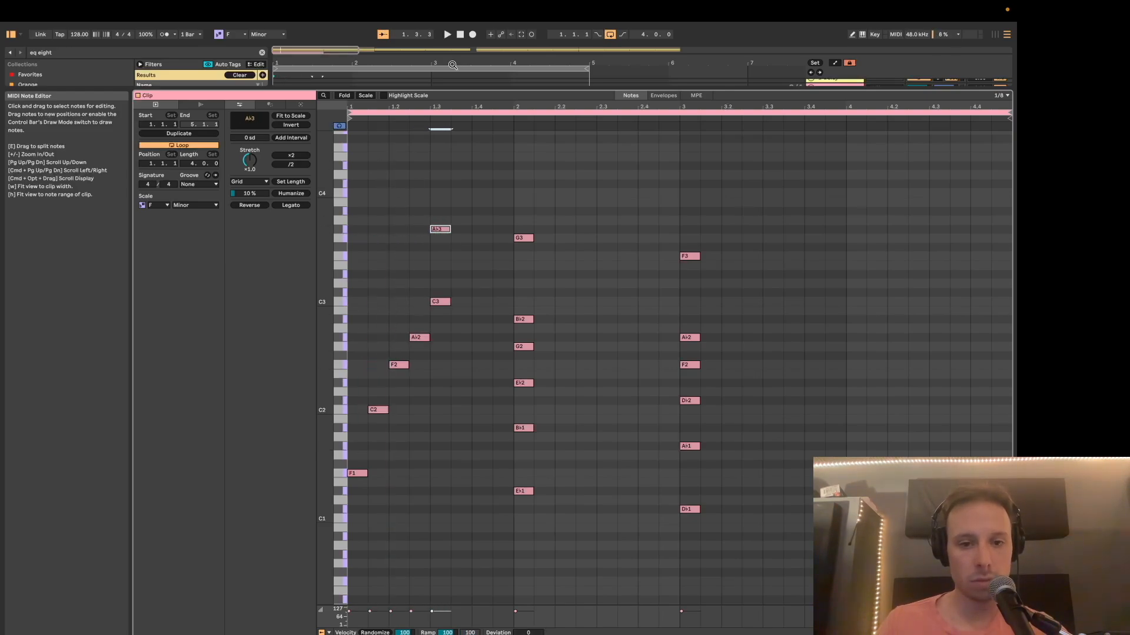
# Turn the first chord into an ascending eighth-note arpeggio F2, A♭2, C3, A♭3 and repeat it from beat 3.
pyautogui.moveTo(441, 229); pyautogui.dragTo(461, 228)
pyautogui.click(430, 390)
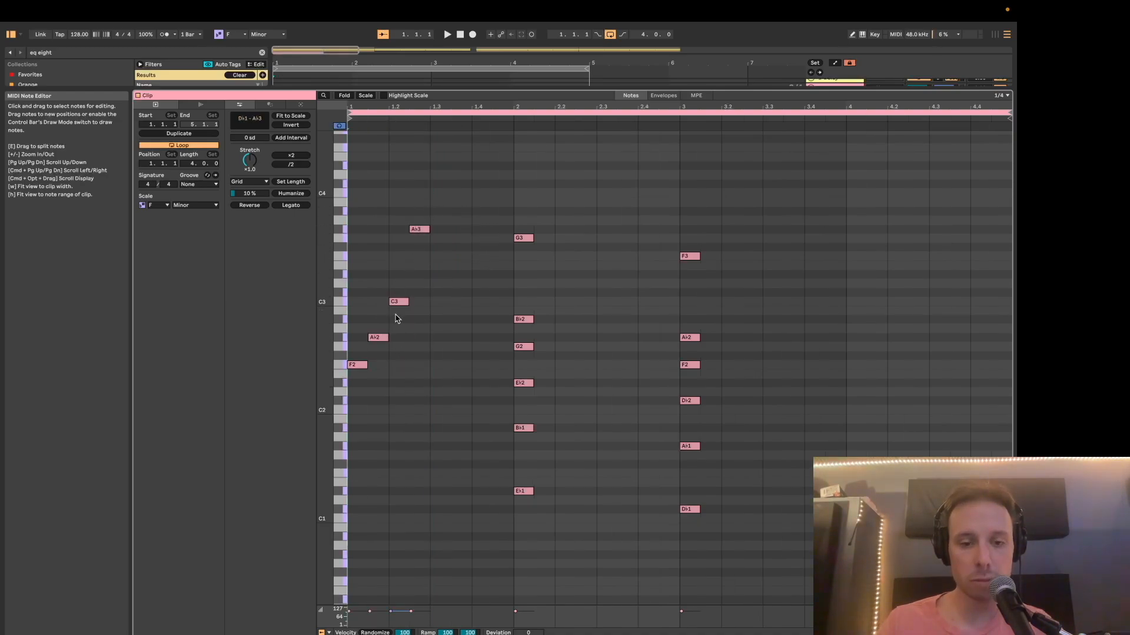
pyautogui.click(424, 239)
pyautogui.press('super+v')
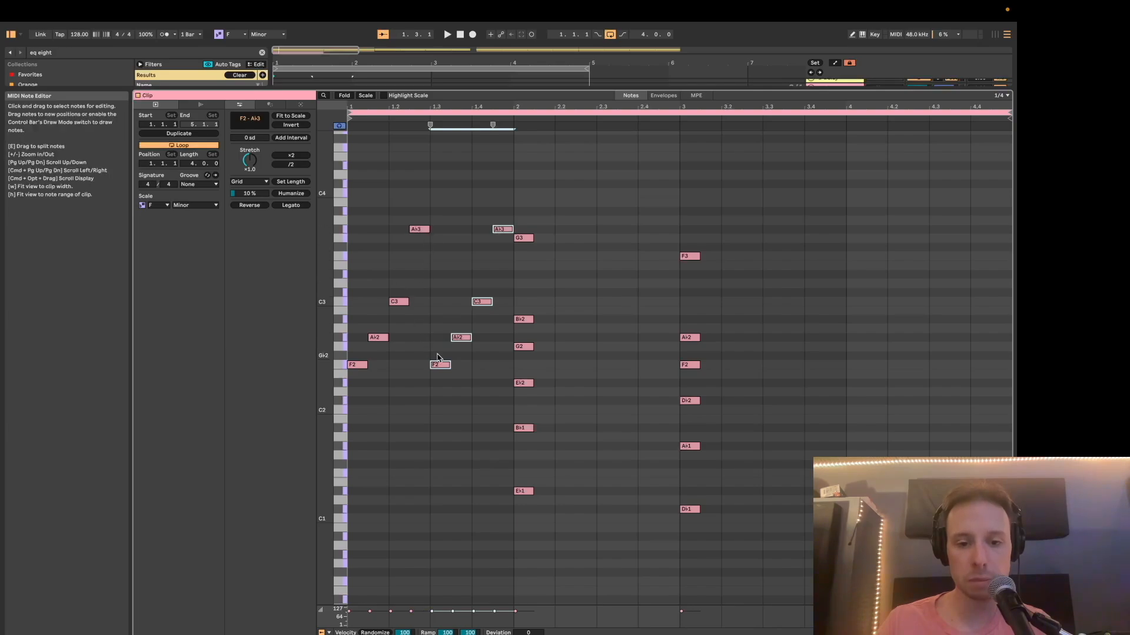
# Delete the two lowest notes of the second and third chords: B♭1 and E♭1, A♭1 and D♭1.
pyautogui.moveTo(525, 420); pyautogui.dragTo(533, 552)
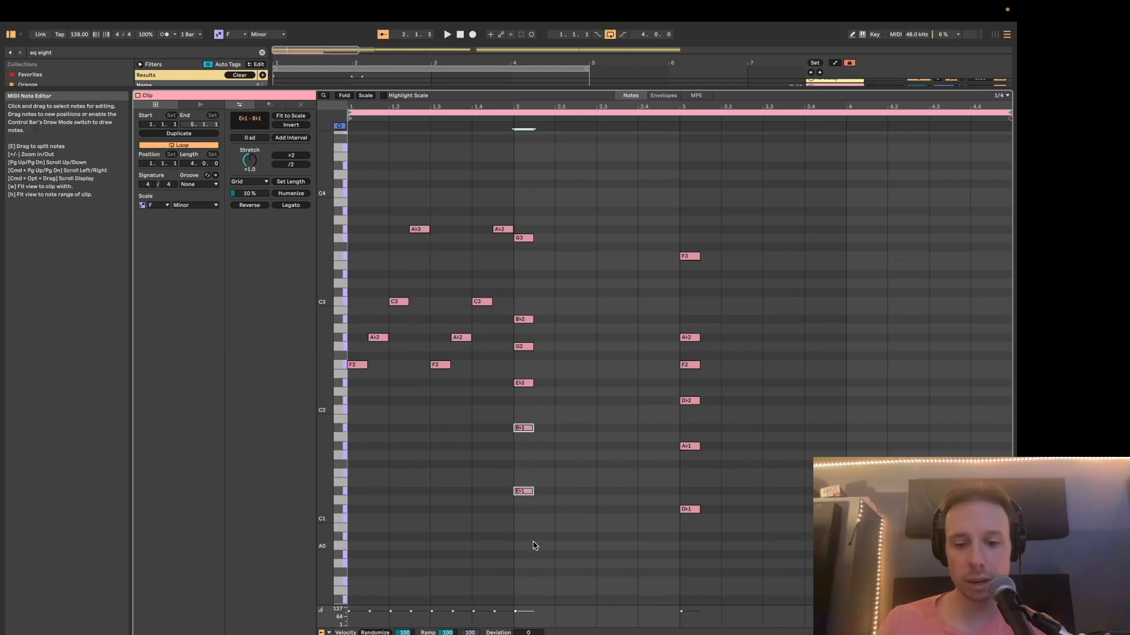
pyautogui.press('Delete')
pyautogui.moveTo(675, 419); pyautogui.dragTo(677, 521)
pyautogui.press('Delete')
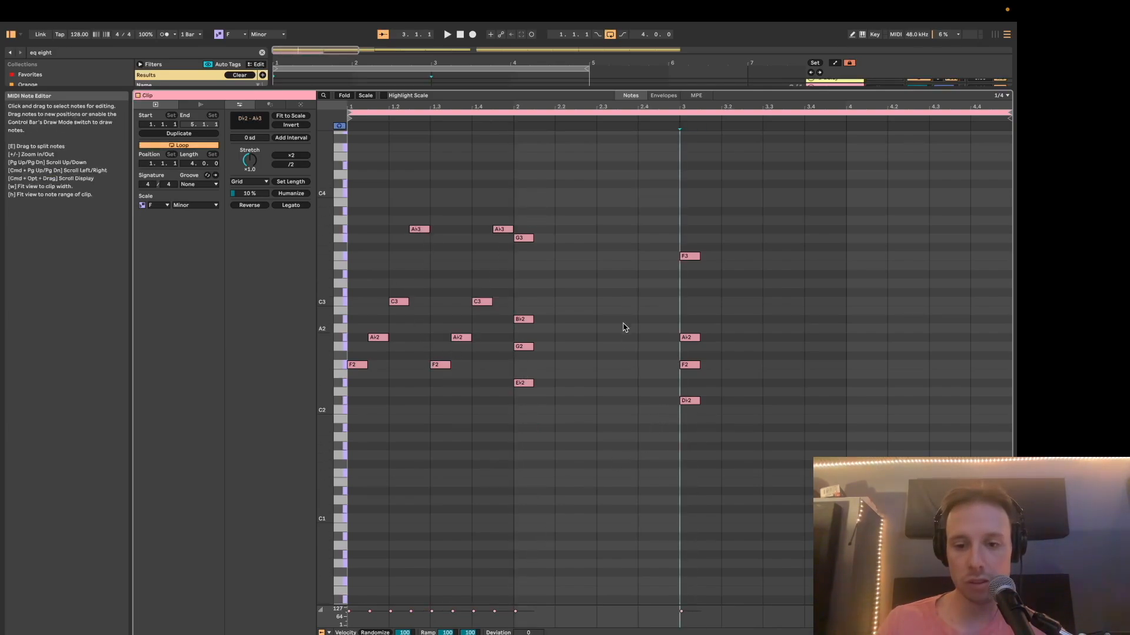
# Spread the remaining chords into repeating arpeggios E♭2–G2–B♭2–G3 and D♭2–F2–A♭2–F3 through bar 4, and play the clip.
pyautogui.click(525, 365)
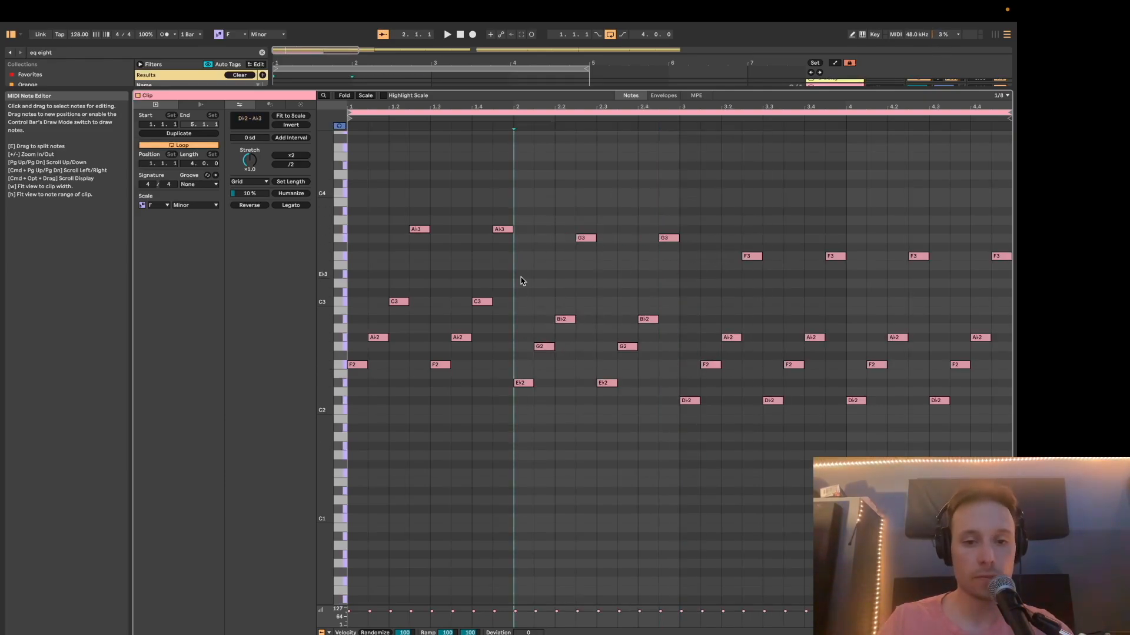
pyautogui.press('space')
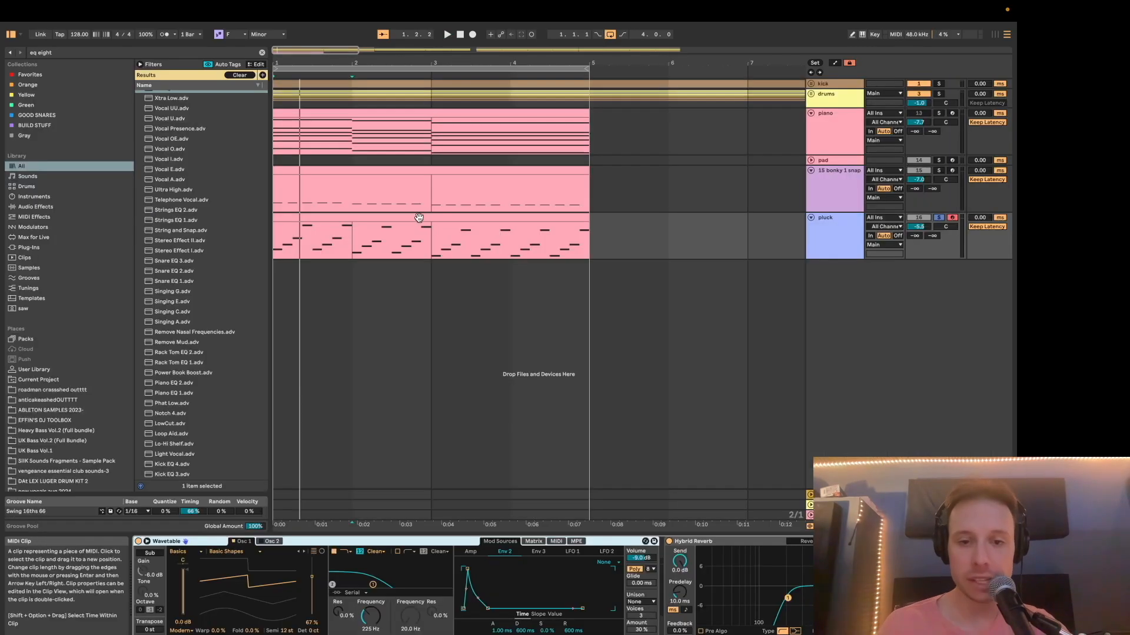
pyautogui.doubleClick(420, 218)
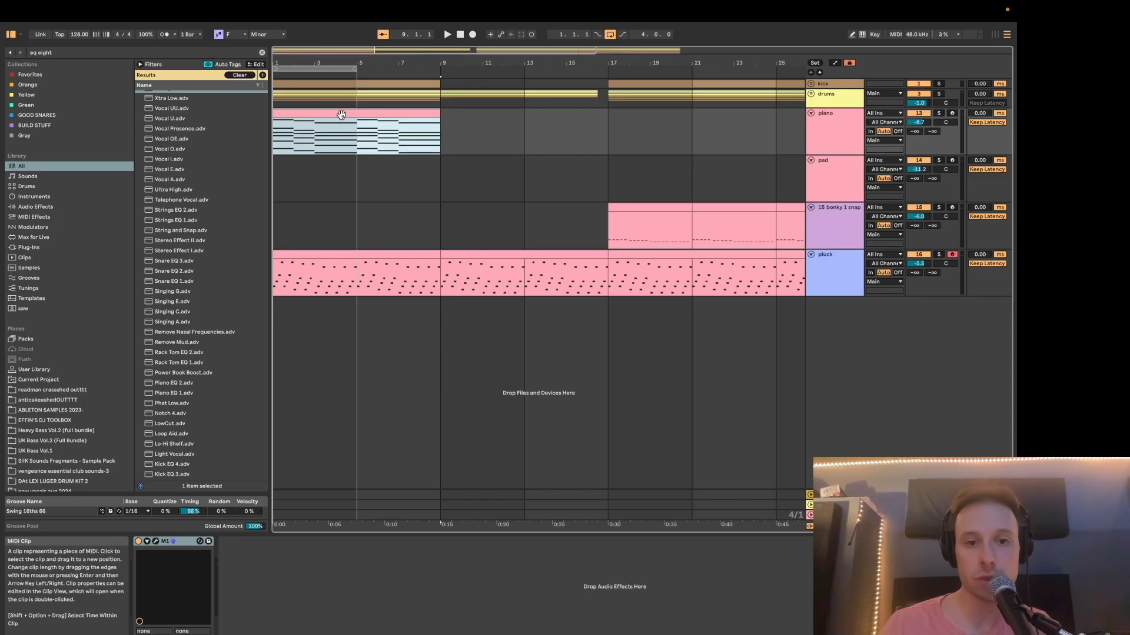
# Paste the piano chord clip onto the pad track at bar 9 and play through the arrangement.
pyautogui.click(445, 188)
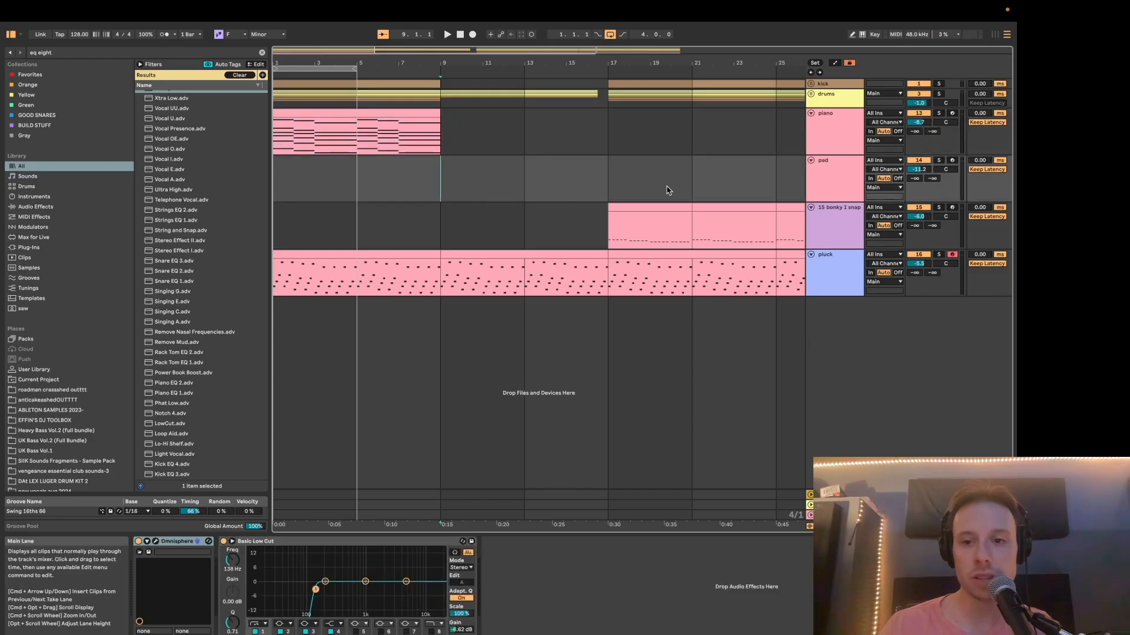
pyautogui.press('super+v')
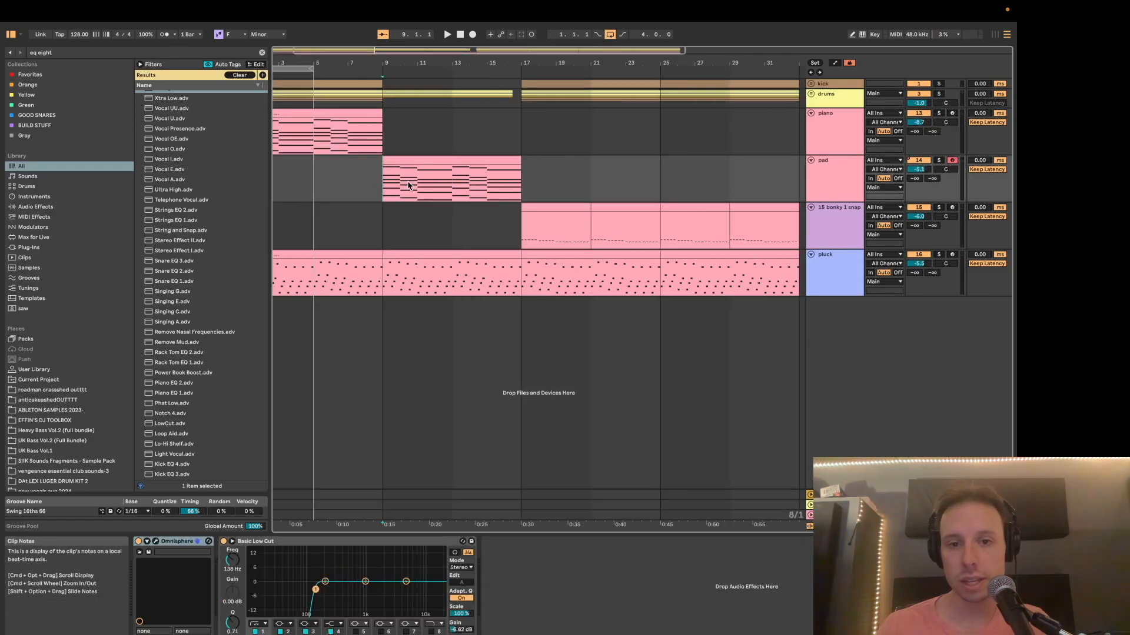
pyautogui.press('space')
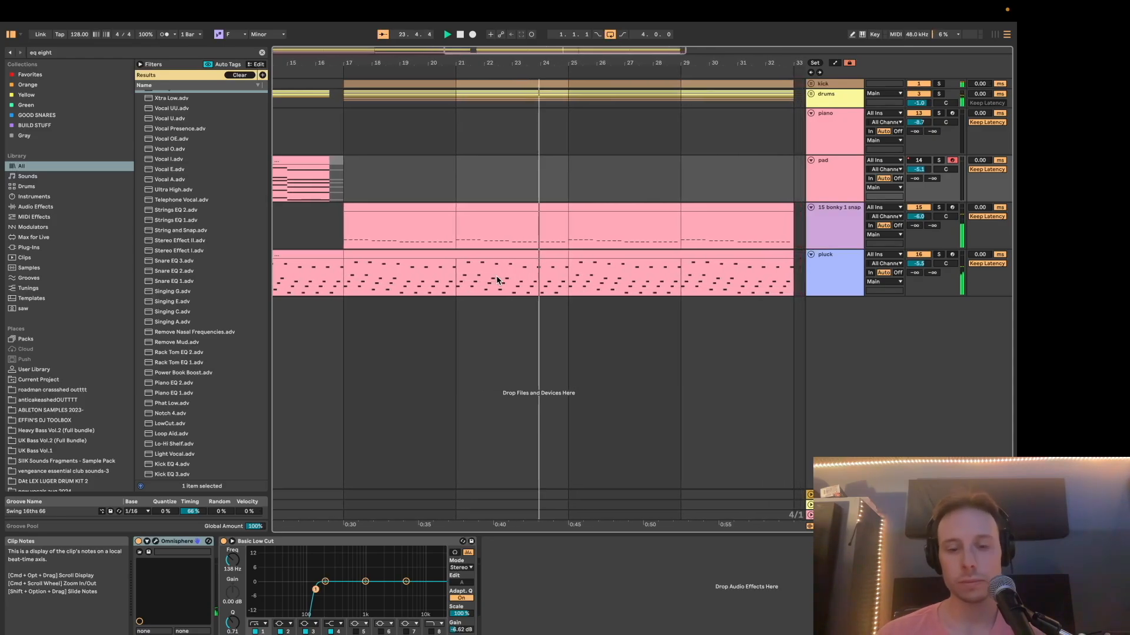
pyautogui.press('space')
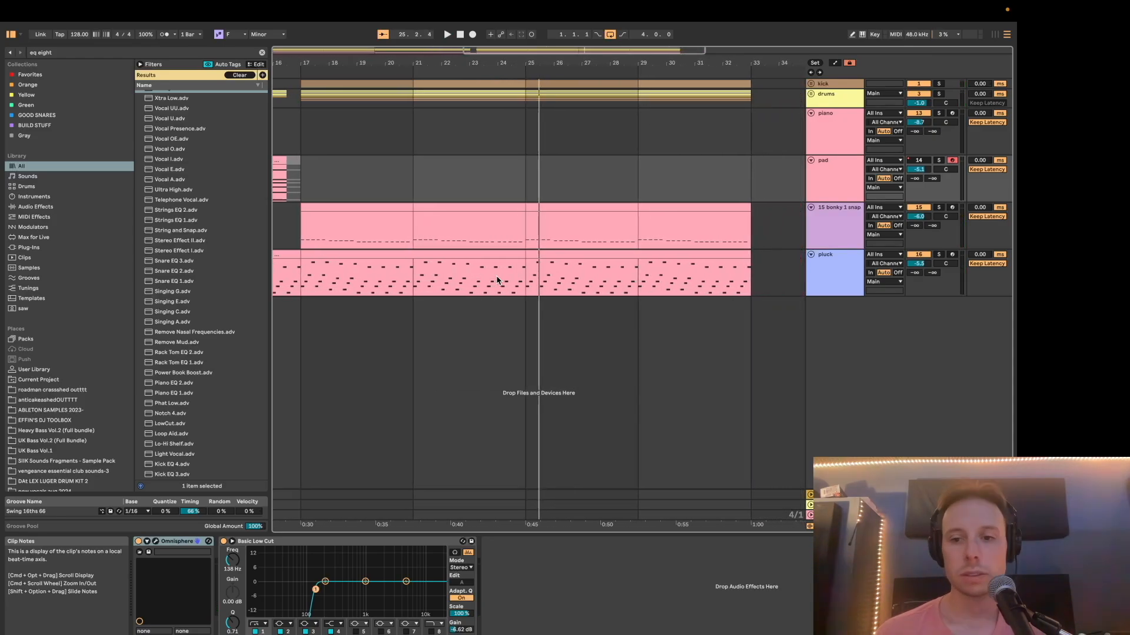